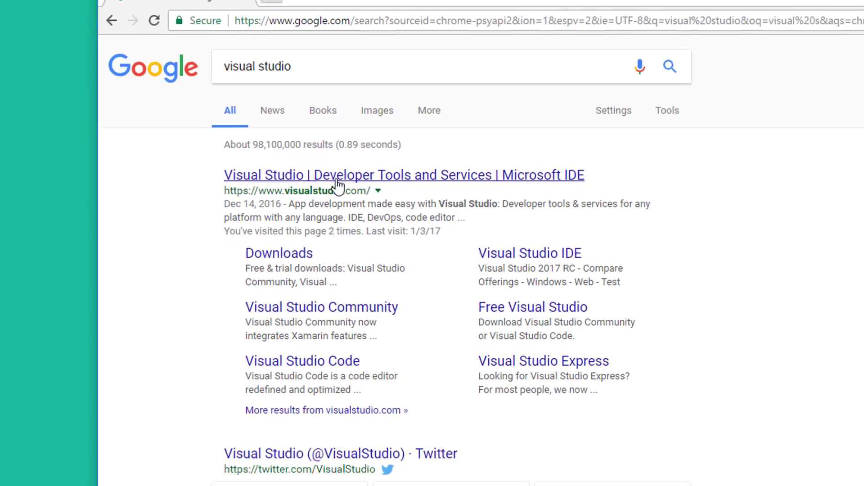
Open the official Visual Studio website from the search results, look over its home page and go to the Downloads page
left_click(339, 198)
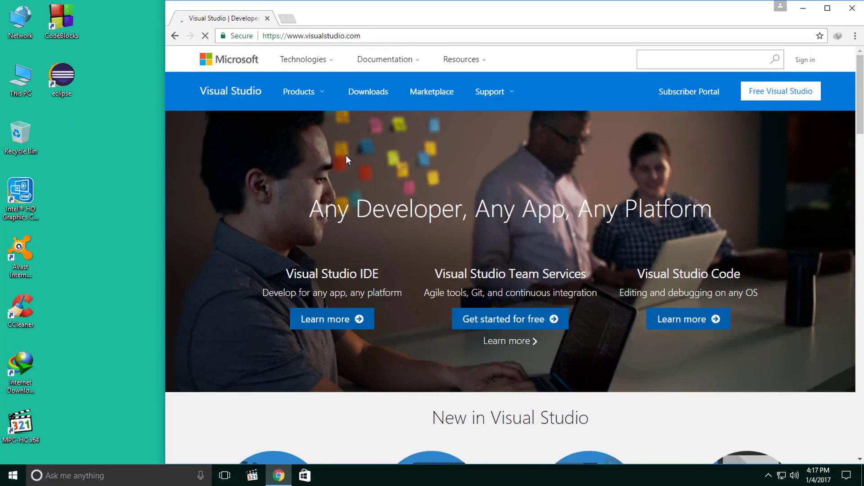
scroll(346, 157, "down", 5)
scroll(365, 232, "up", 5)
scroll(361, 148, "down", 5)
scroll(361, 149, "up", 5)
scroll(361, 149, "down", 20)
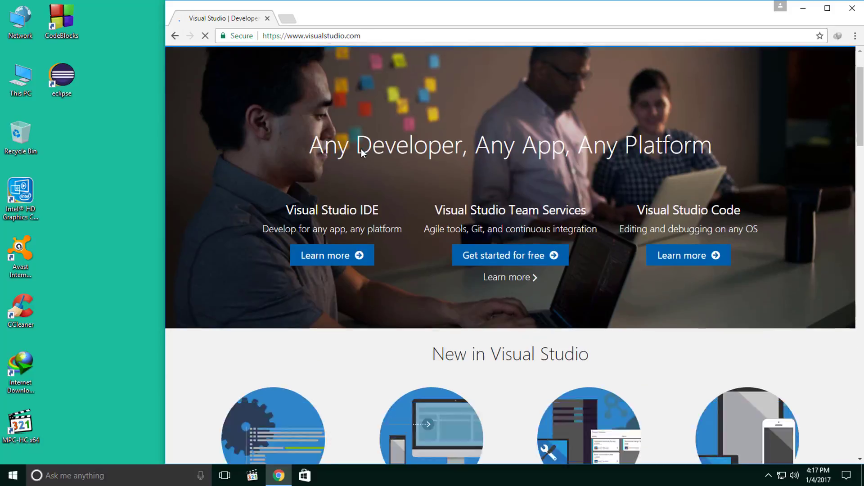
scroll(361, 149, "down", 10)
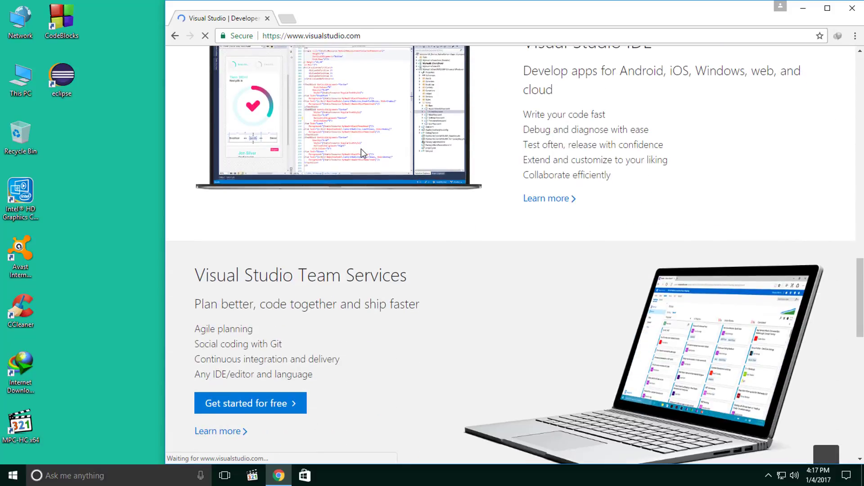
scroll(361, 149, "up", 20)
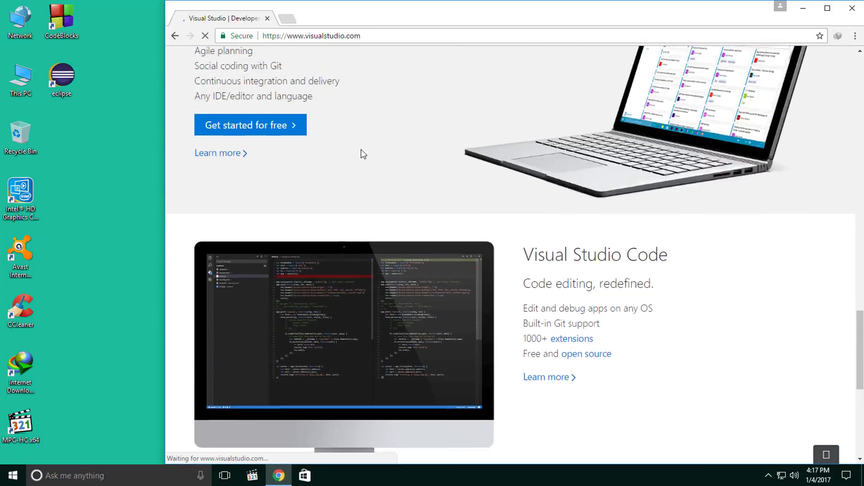
scroll(361, 154, "up", 5)
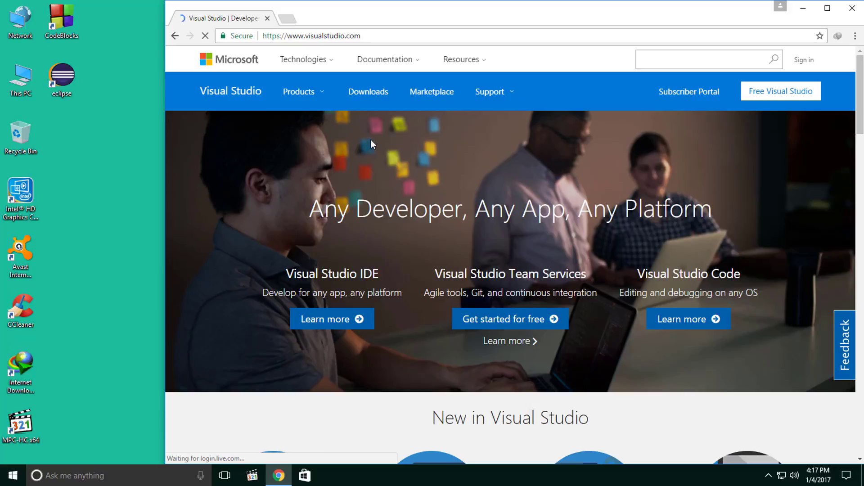
left_click(372, 94)
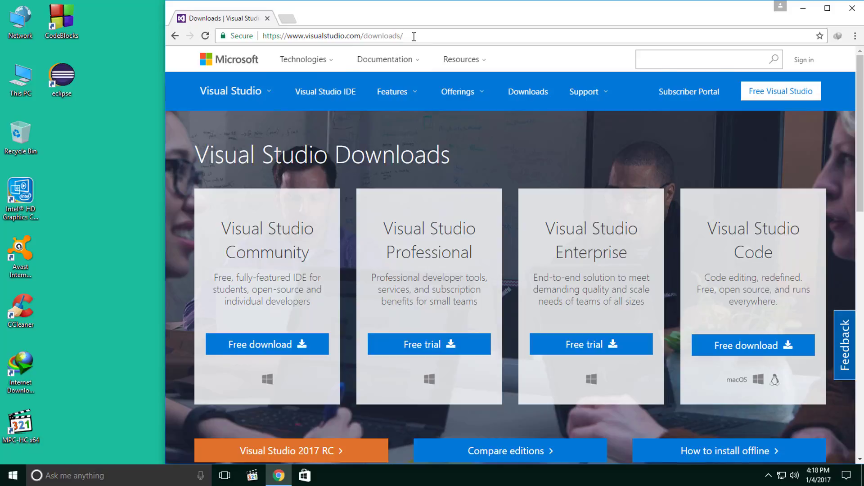
Look over the offered editions and expand the Visual Studio 2015 section in the list of all downloads
scroll(380, 272, "down", 8)
scroll(380, 272, "up", 8)
scroll(380, 271, "down", 3)
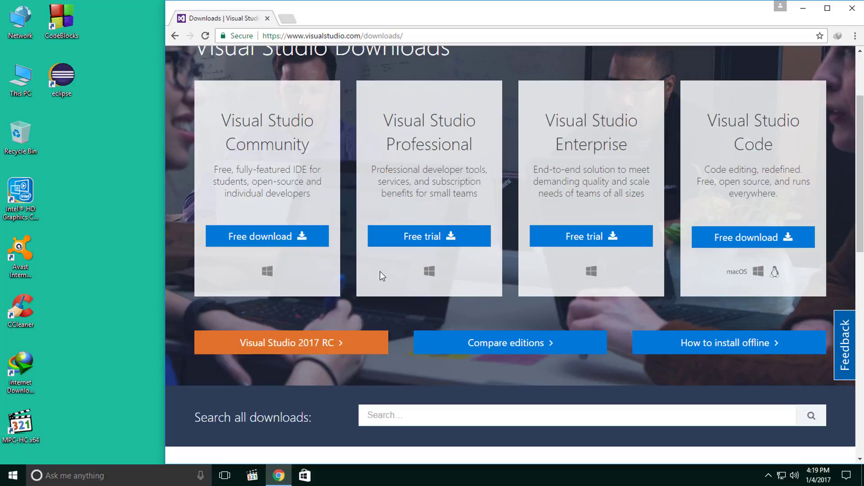
scroll(387, 331, "up", 3)
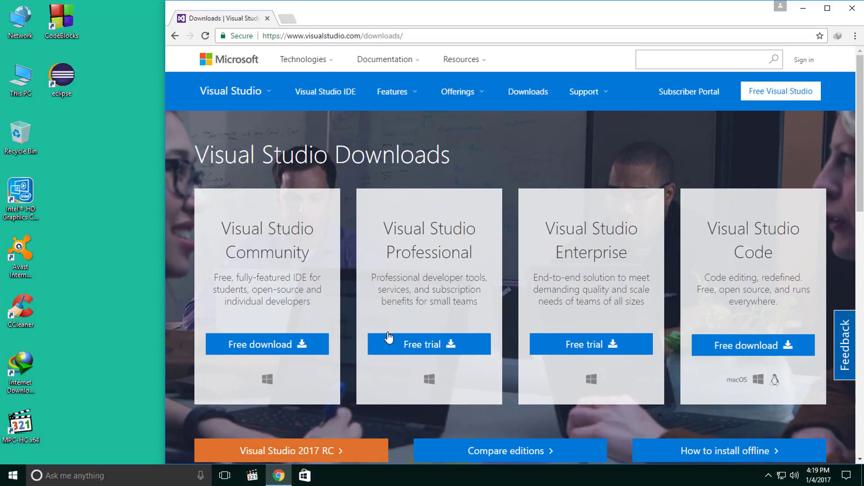
scroll(388, 338, "down", 3)
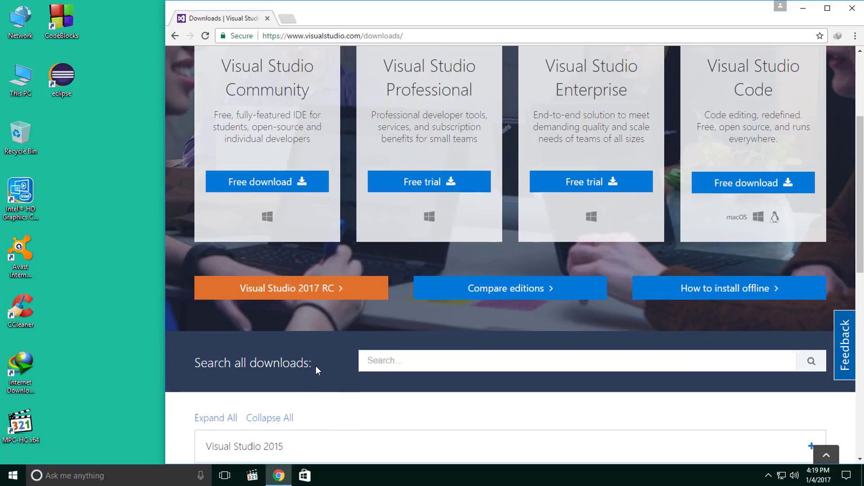
scroll(315, 366, "down", 2)
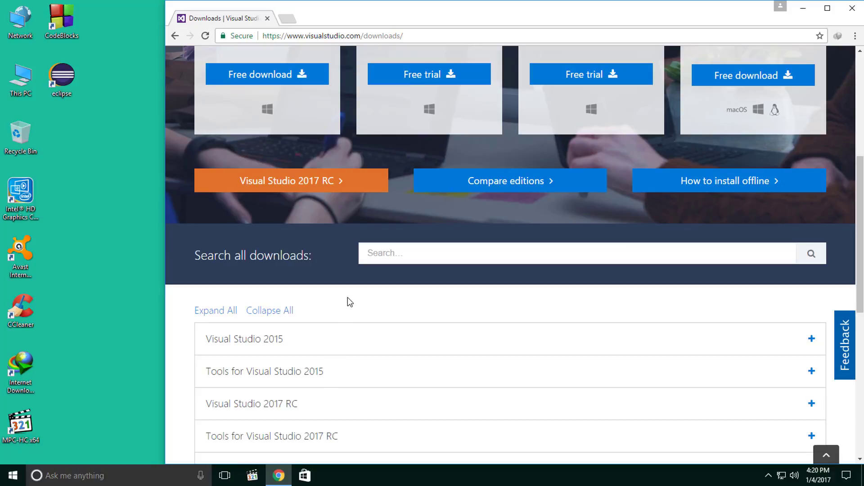
scroll(348, 299, "down", 3)
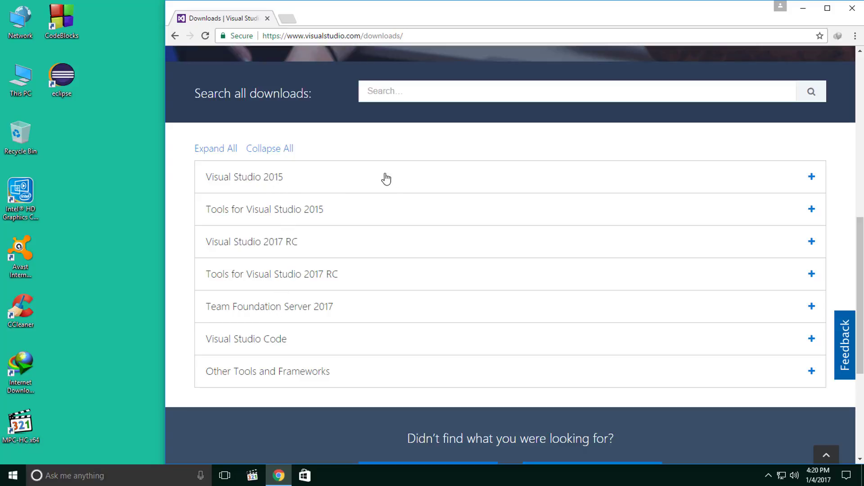
left_click(344, 180)
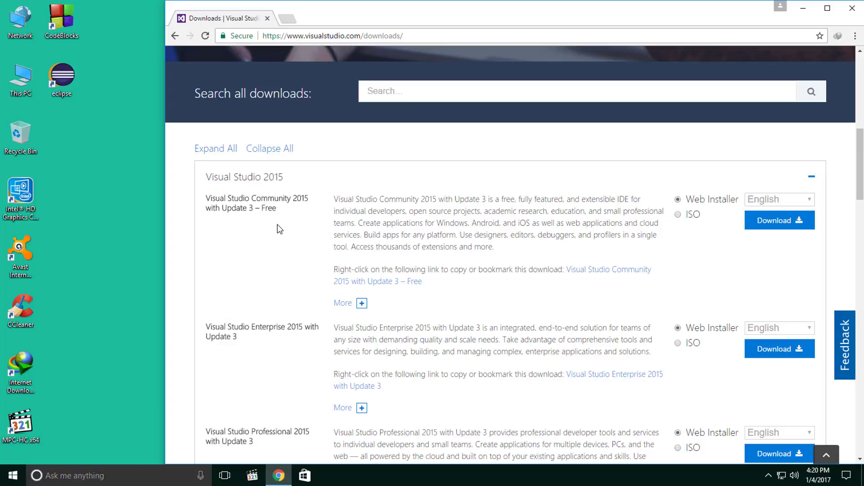
Review the Visual Studio 2015 entries, including the Community, Enterprise and Professional editions with Update 3 and their installer options
scroll(275, 315, "down", 2)
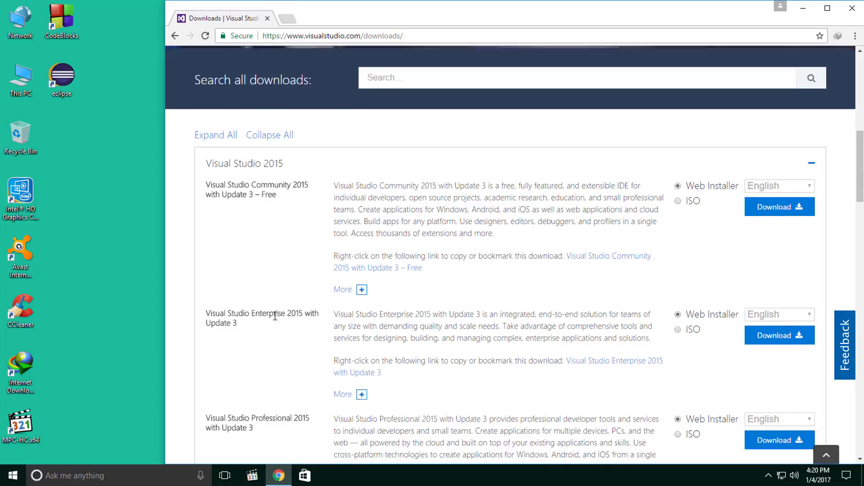
scroll(275, 315, "down", 4)
scroll(276, 328, "up", 6)
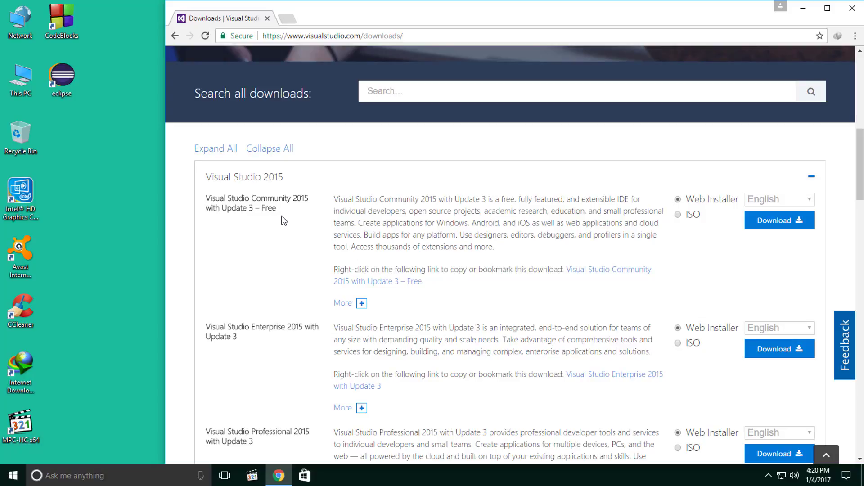
scroll(282, 221, "down", 4)
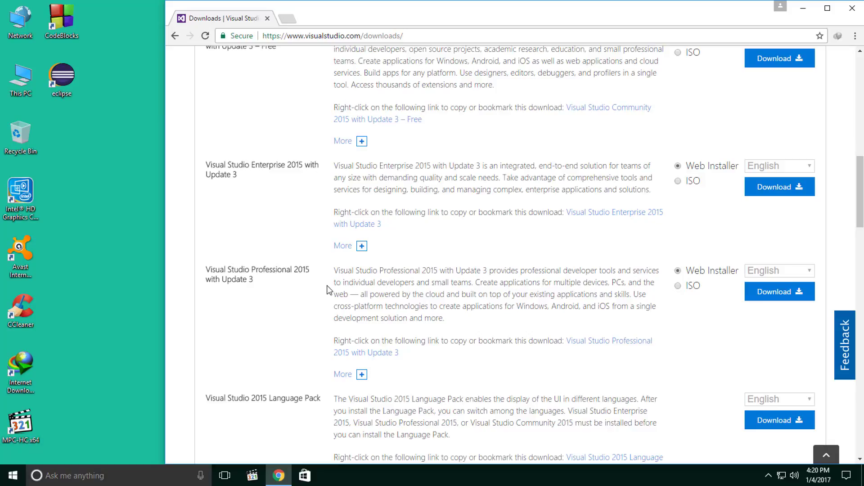
scroll(295, 276, "down", 1)
scroll(228, 366, "down", 5)
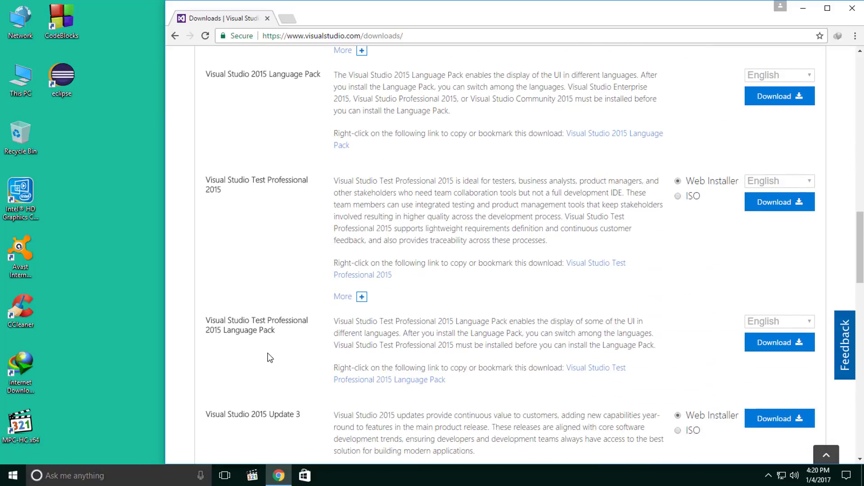
scroll(269, 357, "up", 11)
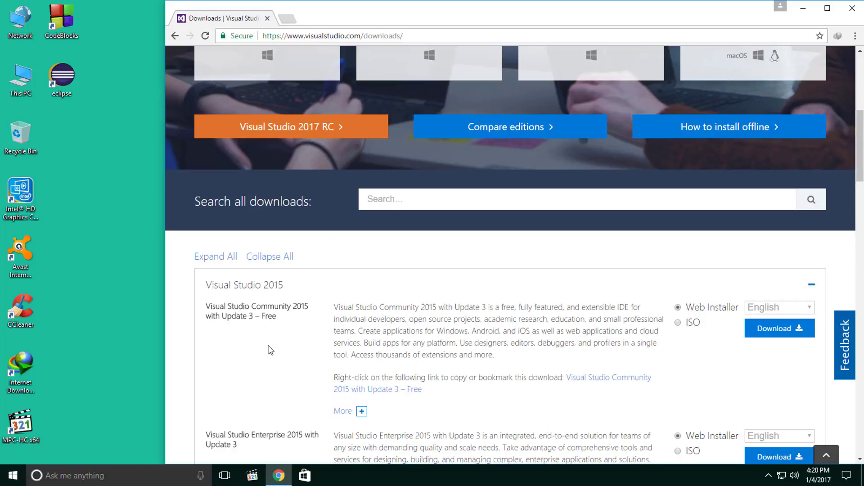
scroll(270, 350, "down", 4)
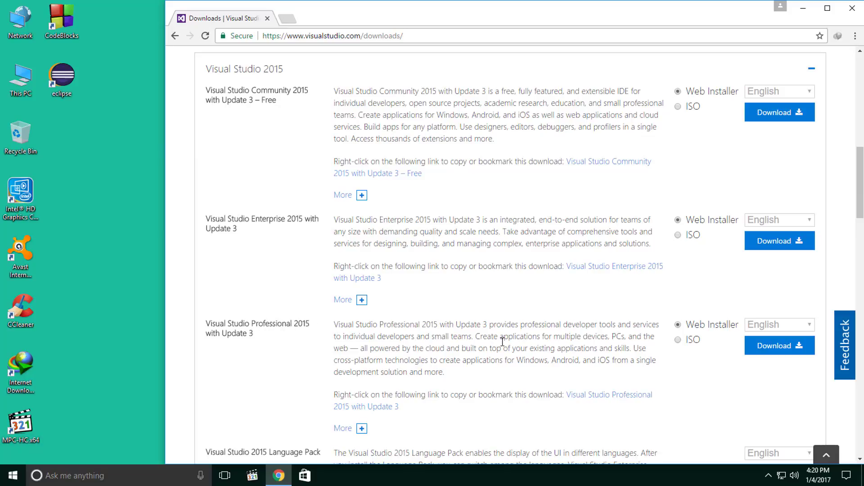
scroll(502, 338, "down", 2)
scroll(502, 337, "up", 2)
Switch the Visual Studio Professional 2015 with Update 3 download from Web Installer to ISO
left_click(678, 340)
left_click(678, 325)
left_click(679, 341)
left_click(678, 326)
scroll(654, 346, "down", 1)
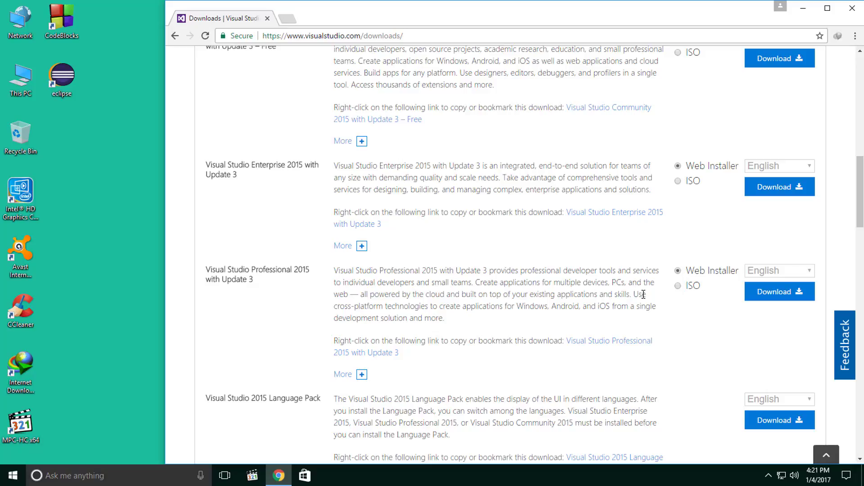
left_click(678, 287)
Expand the Visual Studio 2017 RC section of the downloads list and review its Community, Enterprise and Professional editions
scroll(624, 290, "down", 2)
scroll(624, 289, "up", 2)
scroll(624, 290, "down", 10)
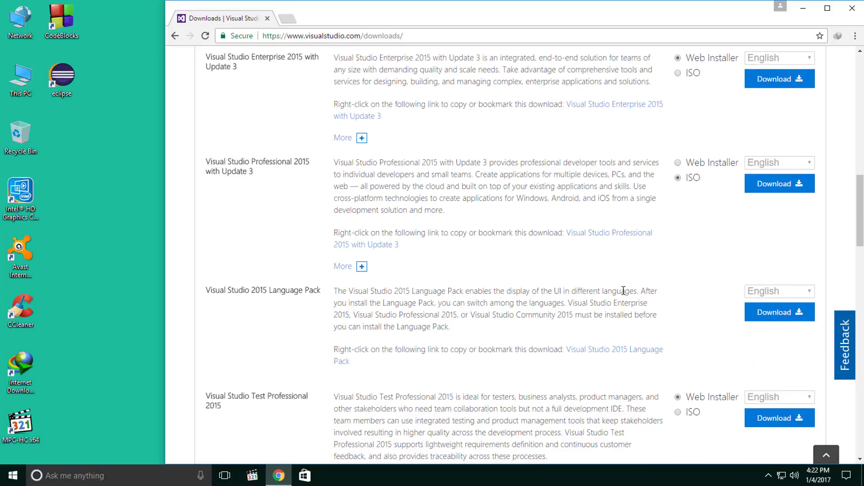
scroll(623, 291, "down", 15)
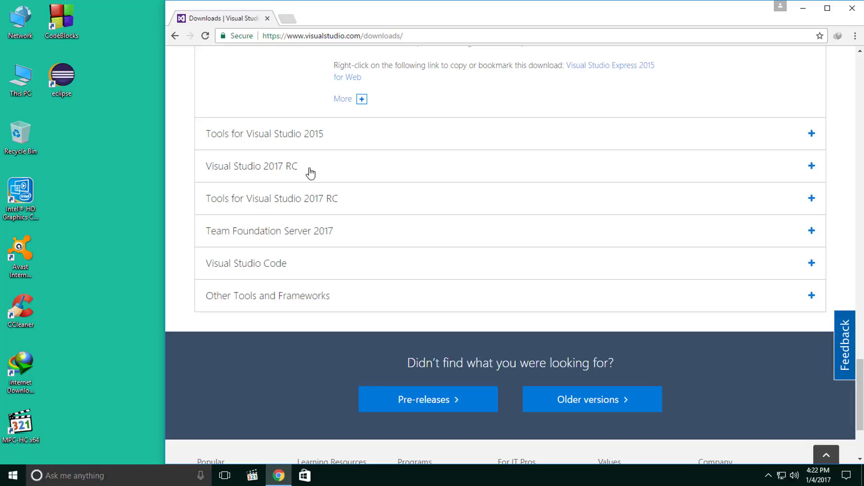
scroll(310, 172, "down", 3)
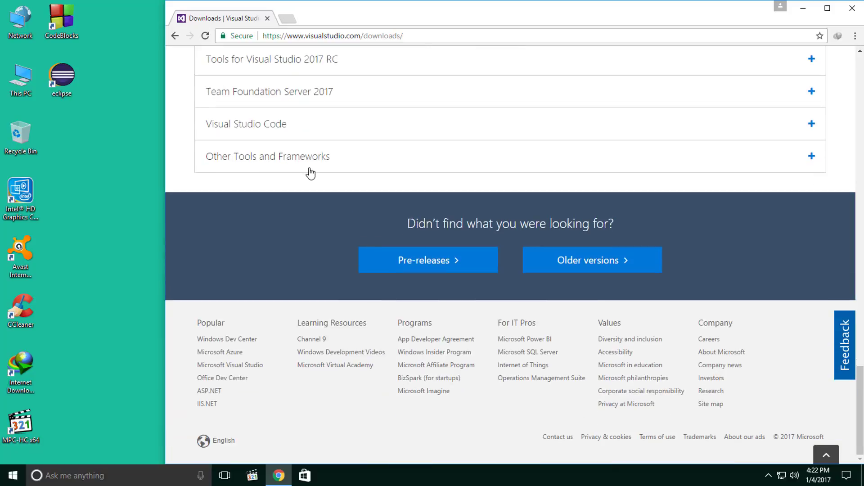
scroll(310, 172, "up", 4)
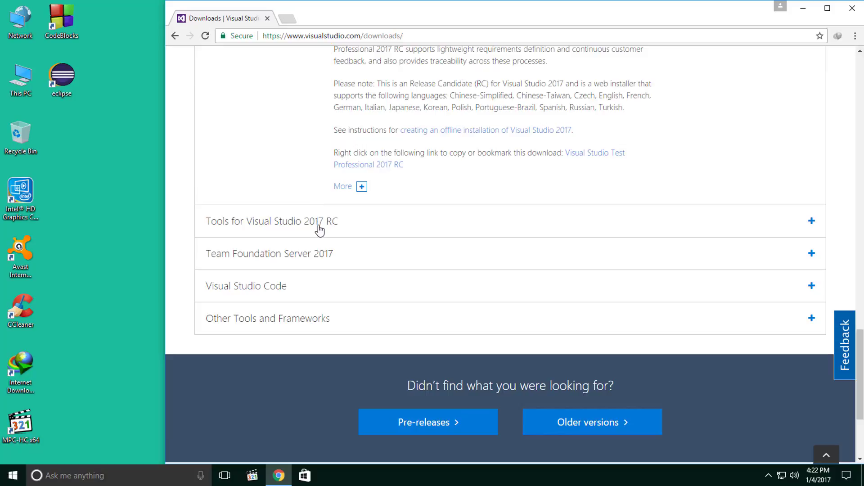
scroll(320, 228, "up", 5)
scroll(322, 241, "up", 15)
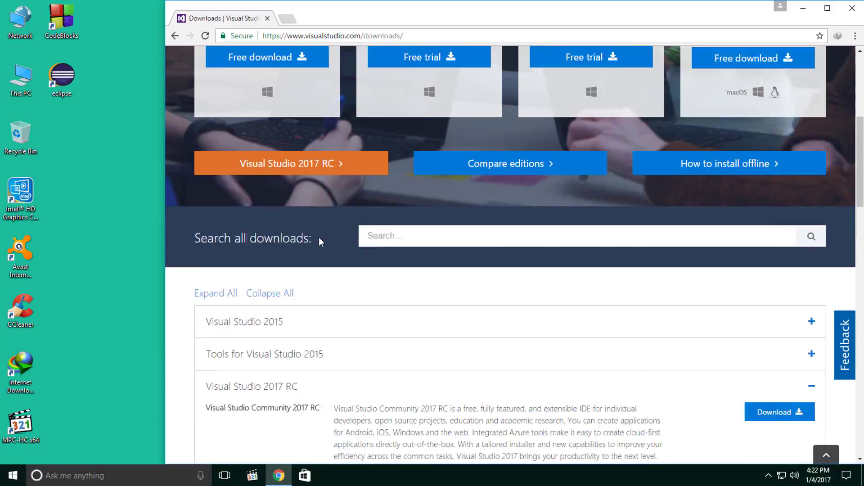
scroll(319, 243, "down", 1)
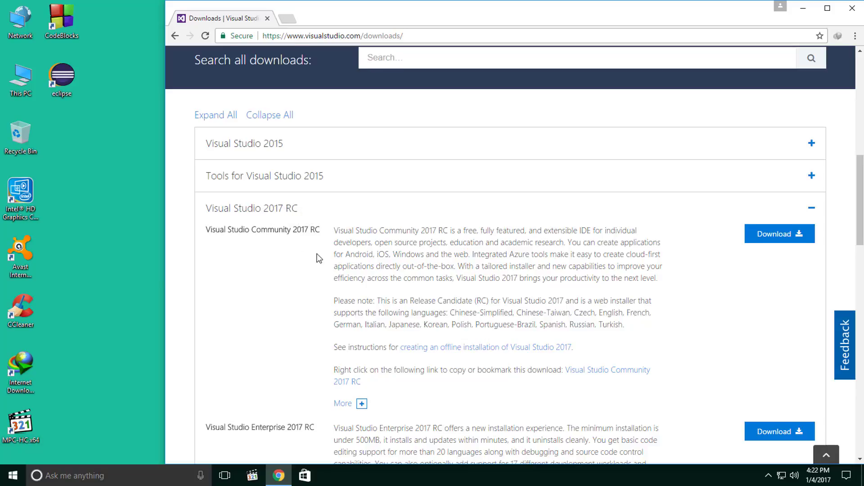
scroll(224, 169, "down", 2)
scroll(291, 352, "down", 3)
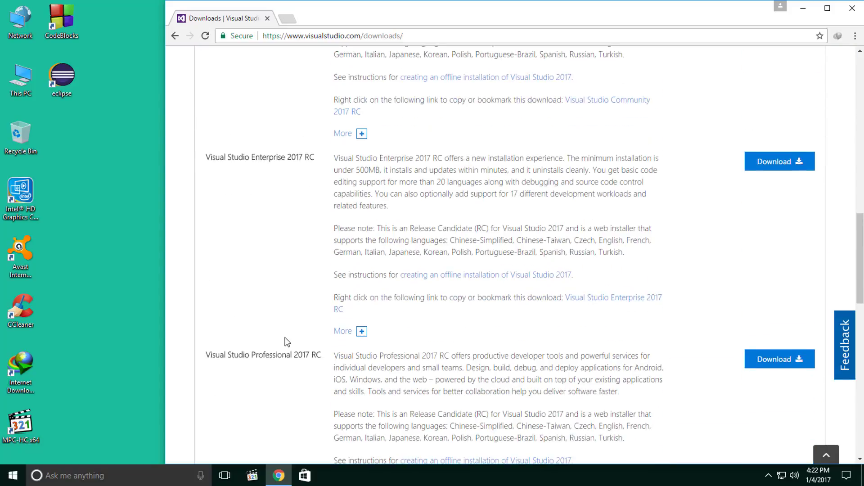
scroll(360, 335, "up", 5)
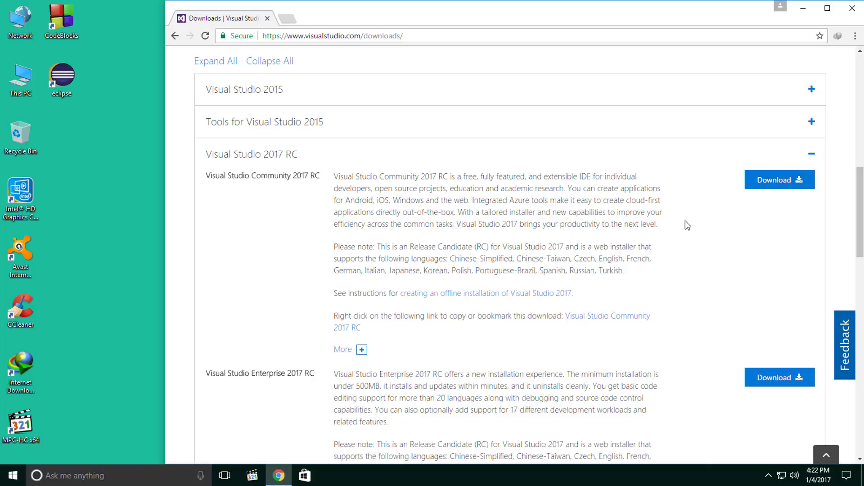
scroll(615, 245, "up", 1)
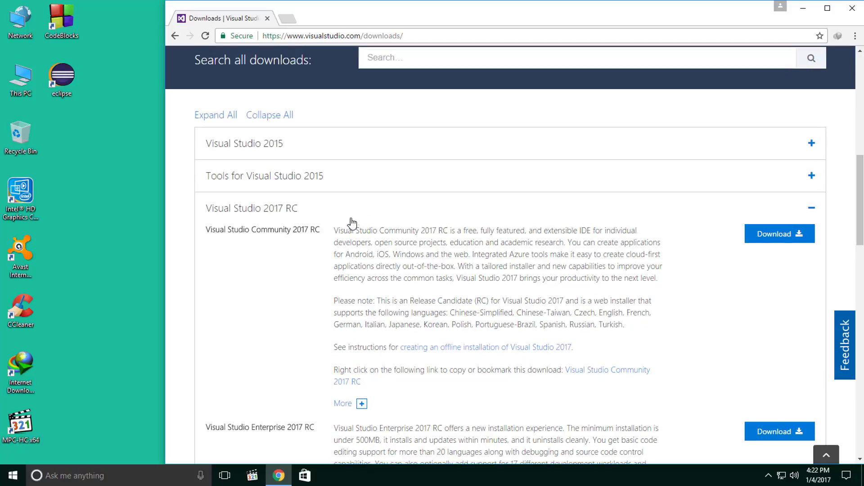
Expand the Visual Studio 2015 section again and select ISO for Visual Studio Professional 2015 with Update 3
left_click(315, 148)
scroll(282, 320, "down", 3)
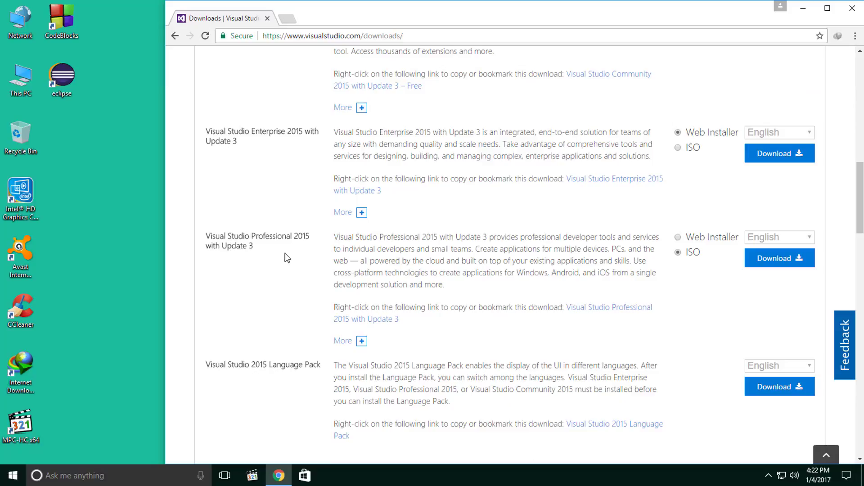
left_click(678, 237)
left_click(679, 253)
Check the language choices for Visual Studio Professional 2015 with Update 3, keep English, and request the ISO download
left_click(799, 238)
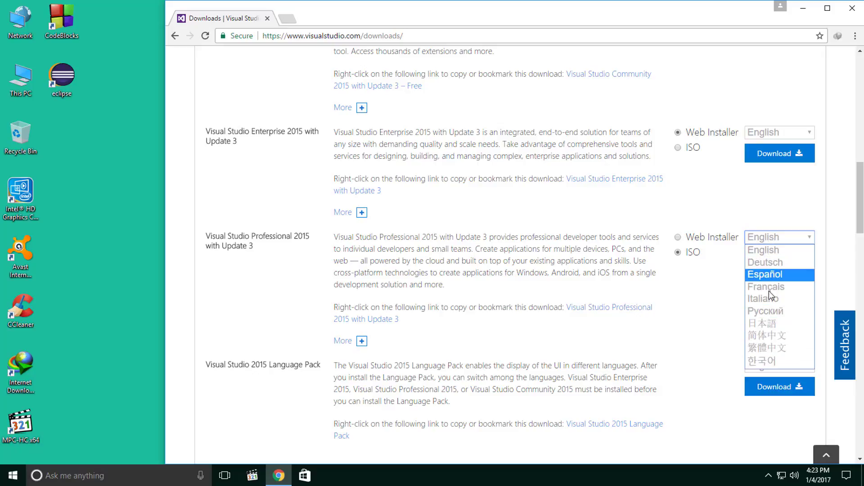
left_click(725, 294)
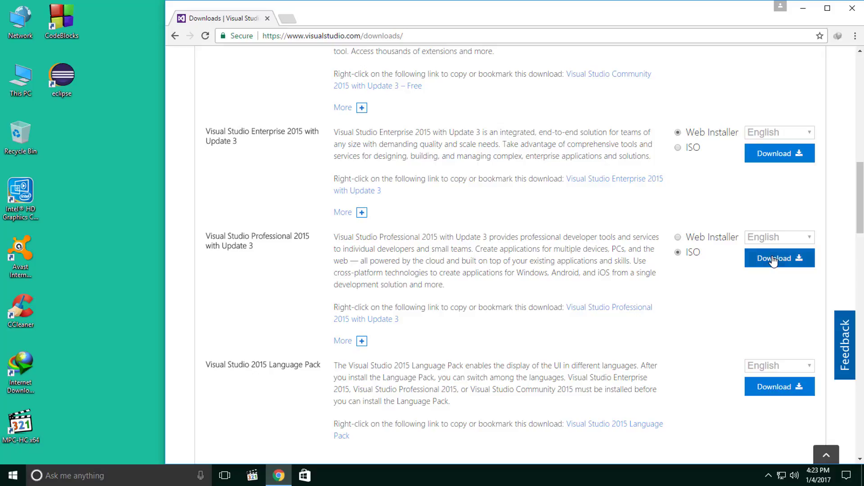
left_click(773, 260)
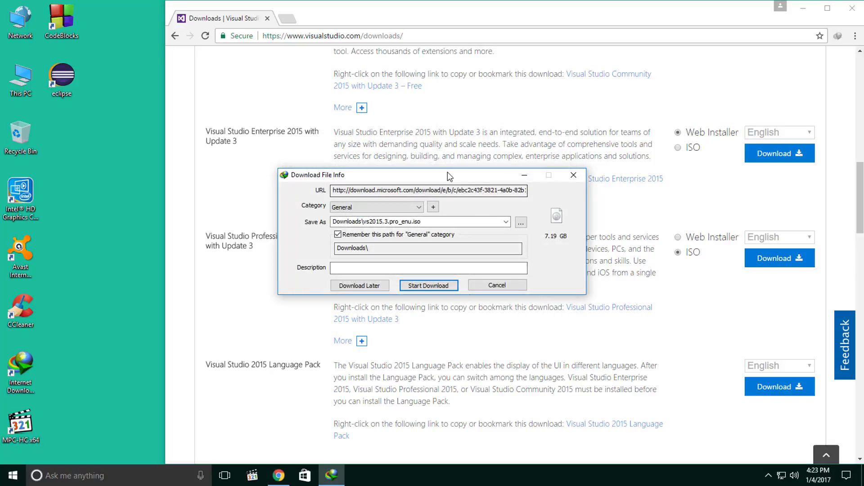
Set the save location of vs2015.3.pro_enu.iso to the Desktop and start the download
left_click_drag(447, 175, 391, 152)
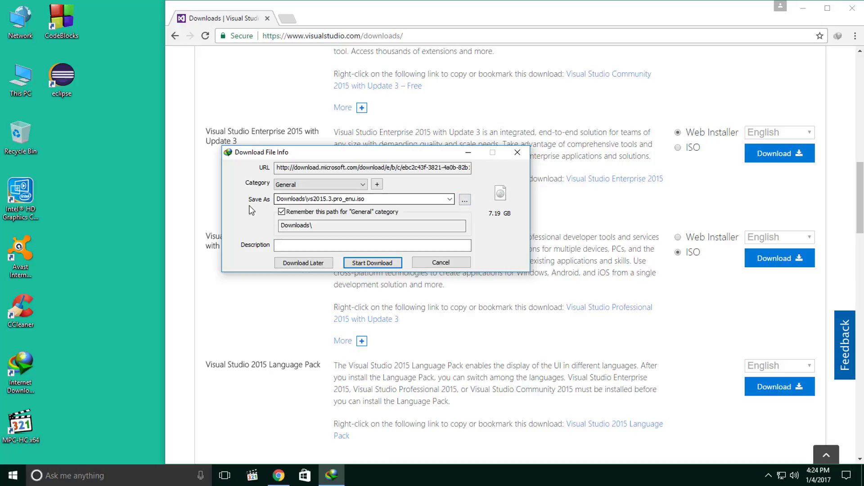
left_click(449, 199)
left_click(452, 202)
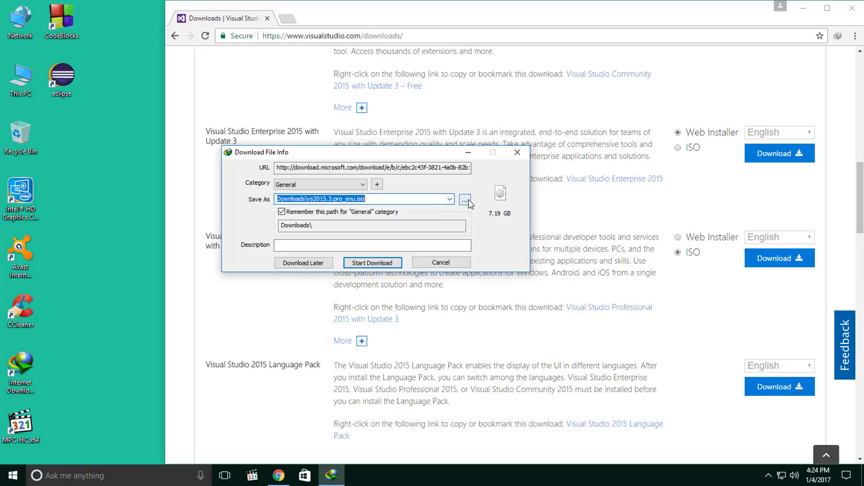
left_click(469, 199)
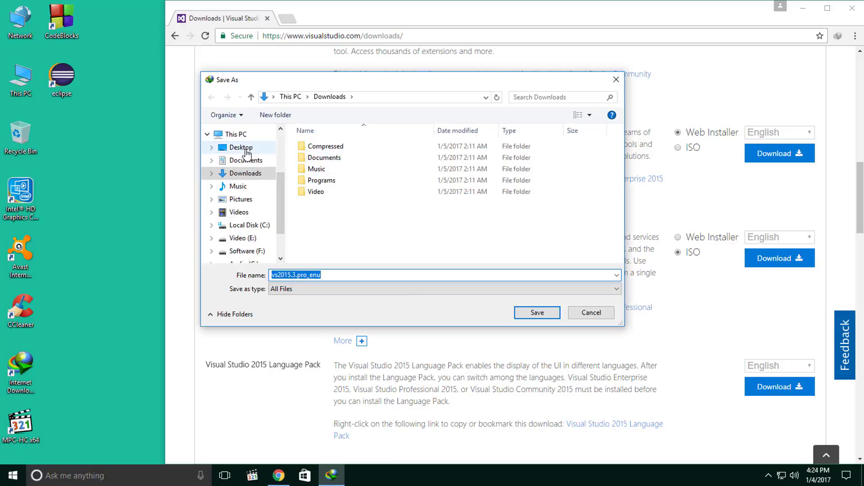
left_click(246, 150)
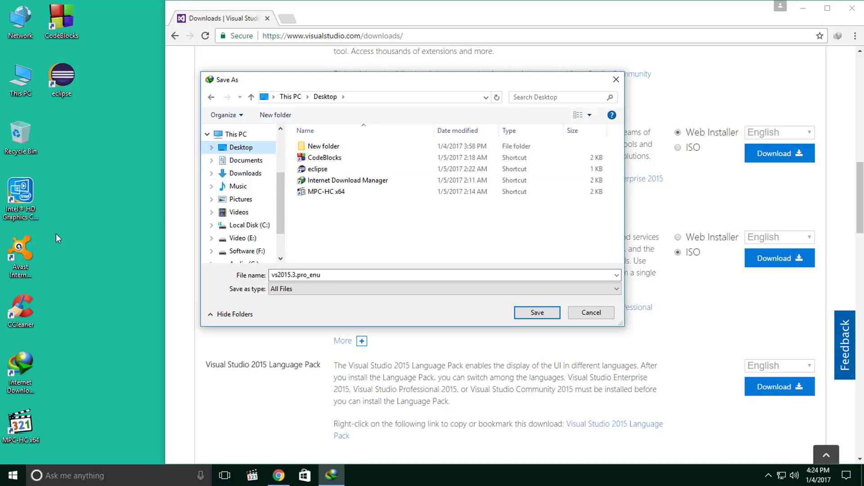
left_click(531, 315)
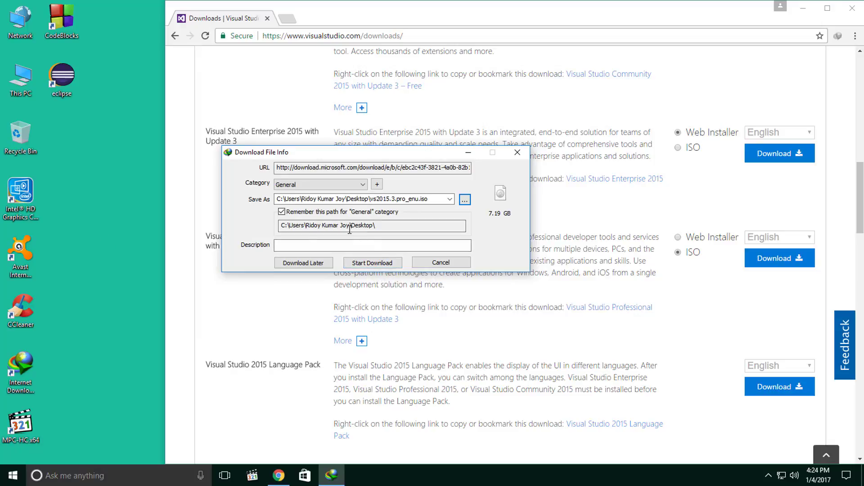
left_click(371, 263)
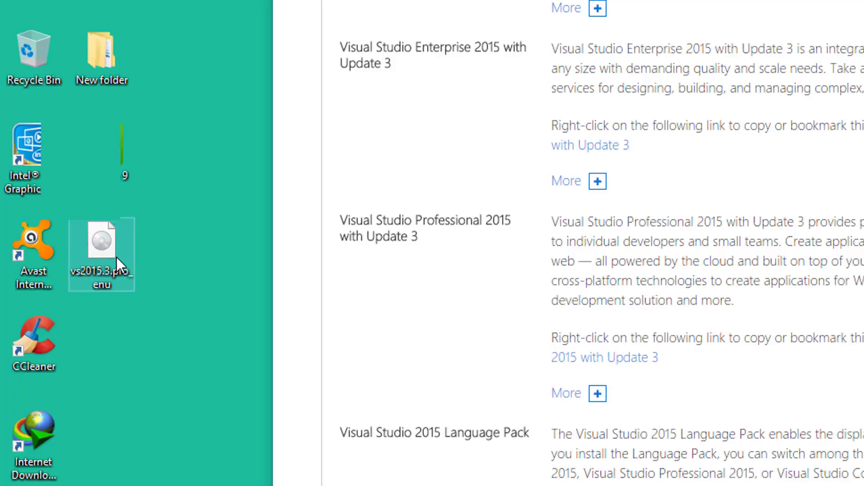
Check the downloaded vs2015.3.pro_enu file on the desktop and refresh the desktop
mouse_move(116, 256)
mouse_move(105, 290)
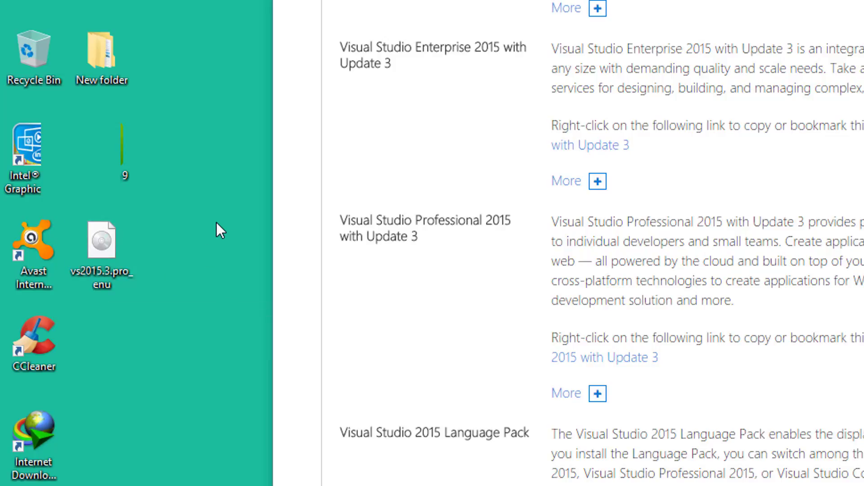
right_click(180, 169)
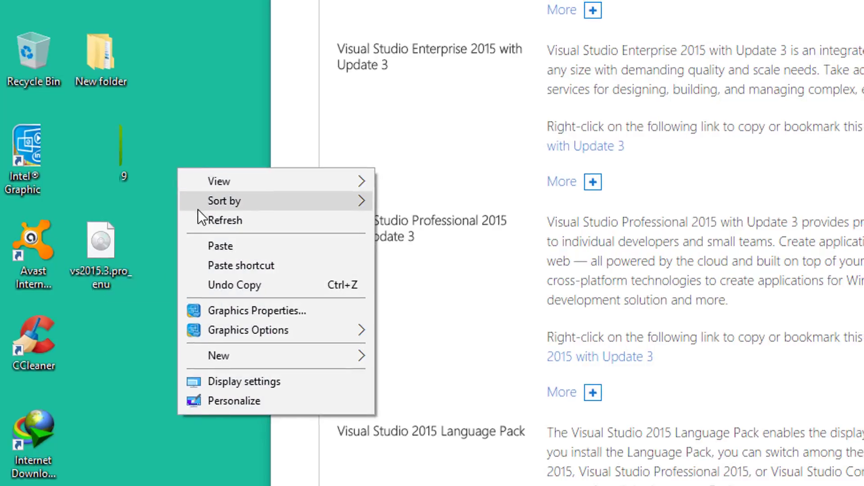
left_click(203, 220)
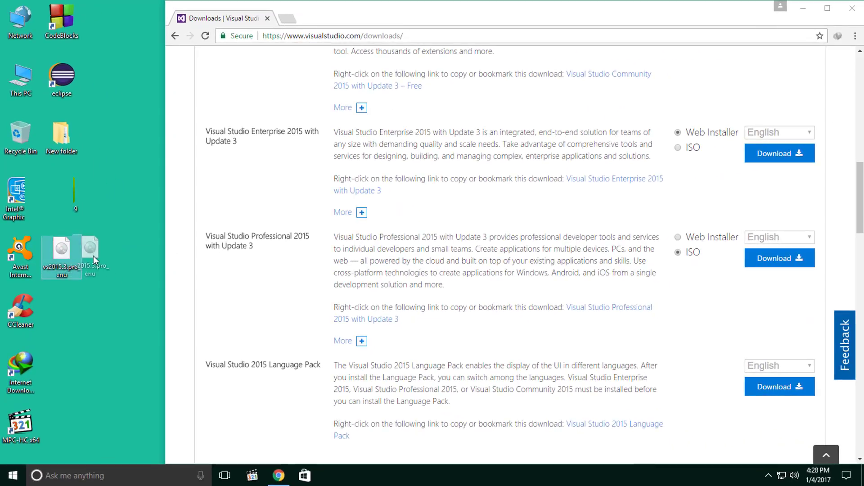
Close the browser and move the vs2015.3.pro_enu disc image to an open area of the desktop, away from the other icons
left_click_drag(93, 256, 113, 245)
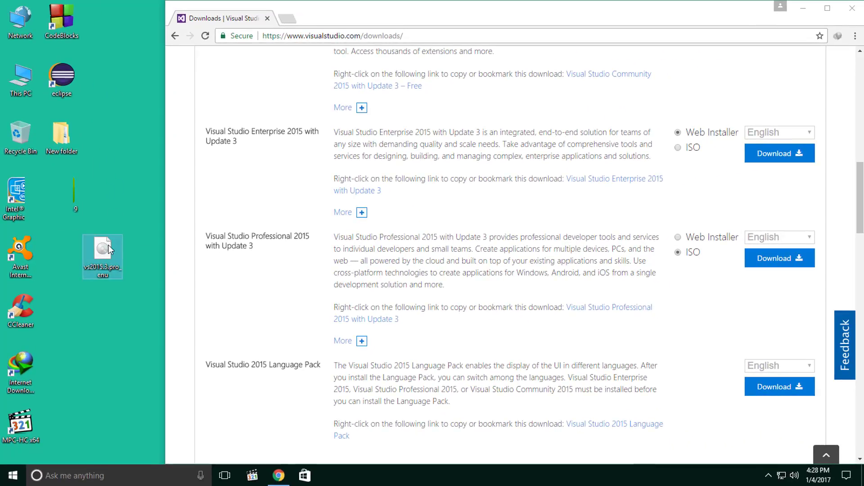
mouse_move(108, 247)
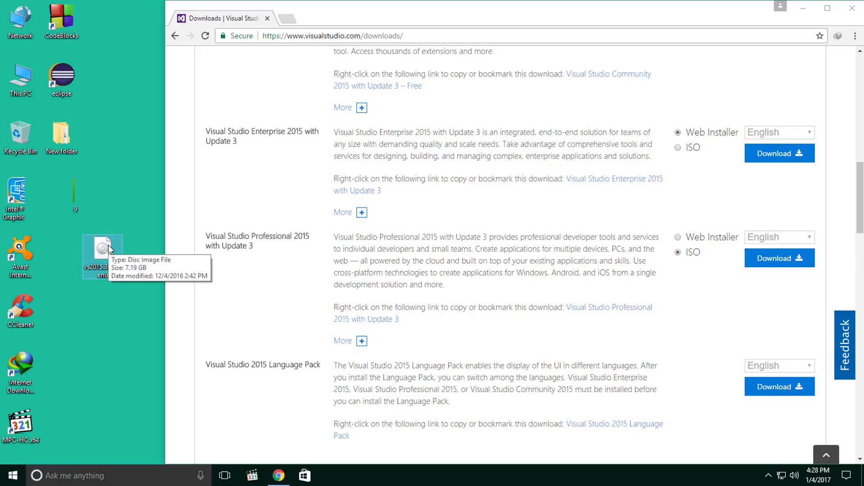
left_click(852, 9)
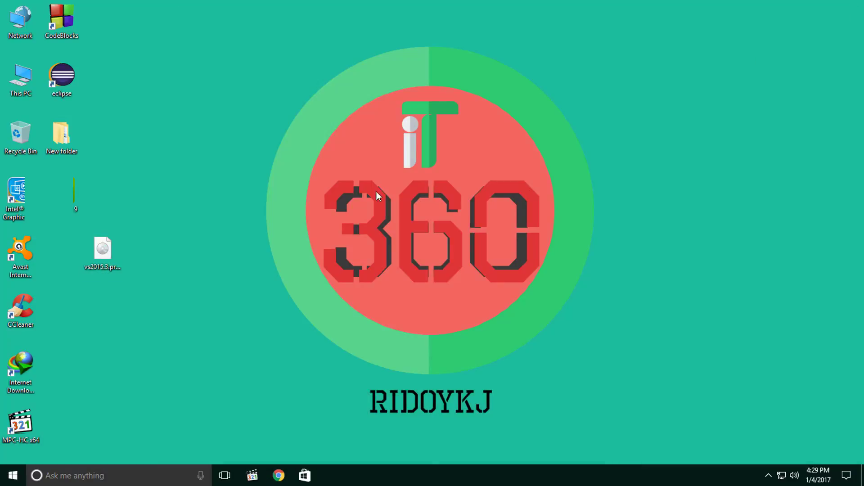
left_click(103, 253)
right_click(103, 253)
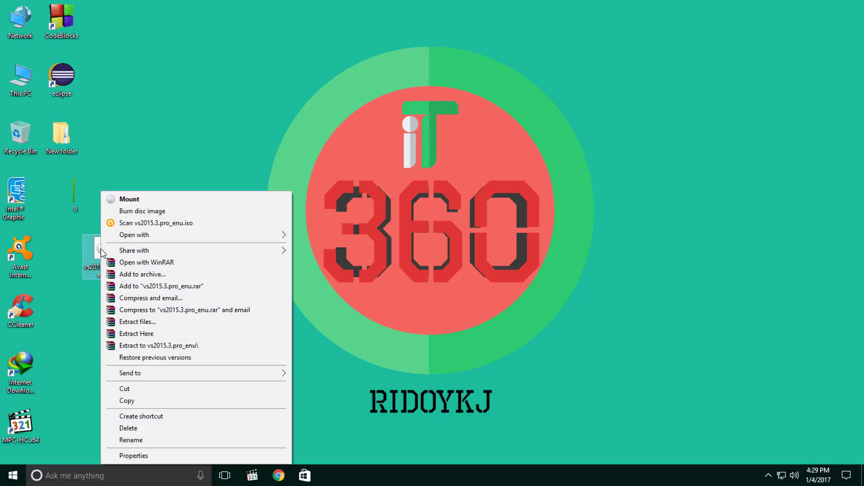
left_click(117, 168)
left_click_drag(103, 252, 106, 196)
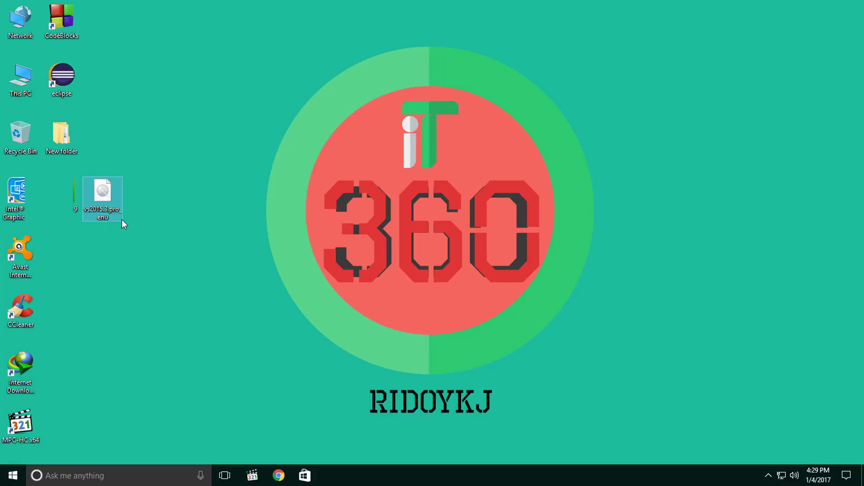
left_click_drag(180, 240, 181, 244)
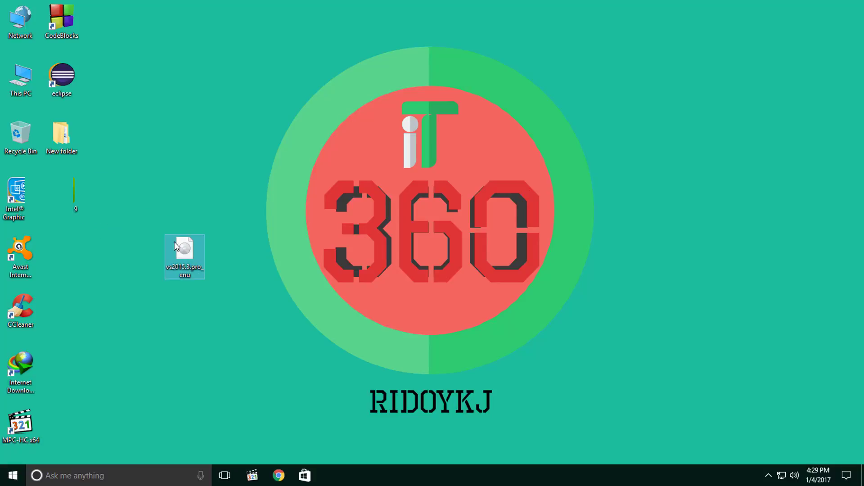
Examine the file type and size in the properties of the vs2015.3.pro_enu disc image, then close them
right_click(189, 254)
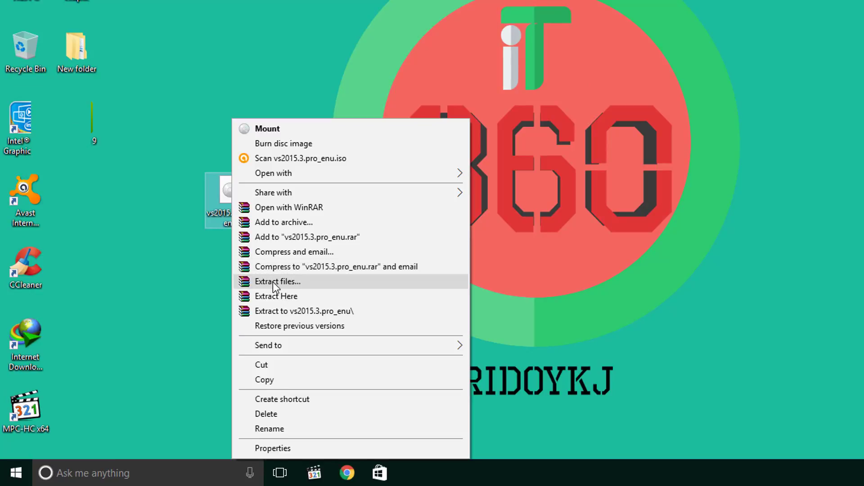
left_click(225, 199)
right_click(232, 198)
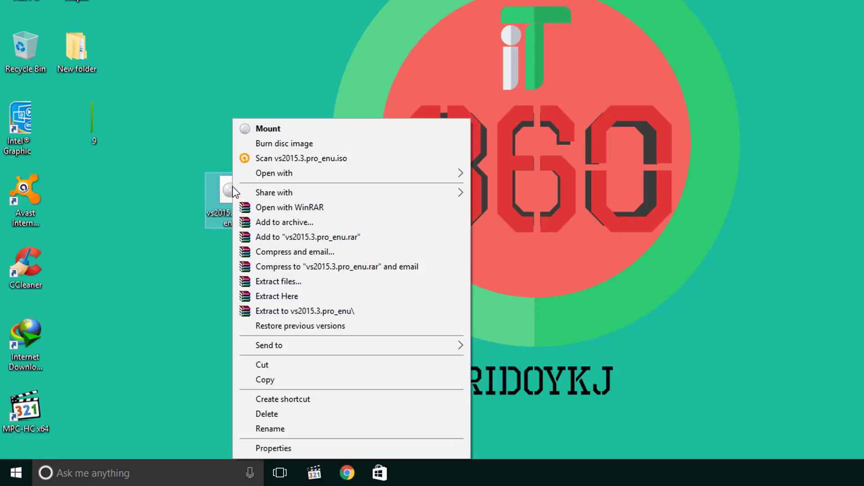
left_click(275, 448)
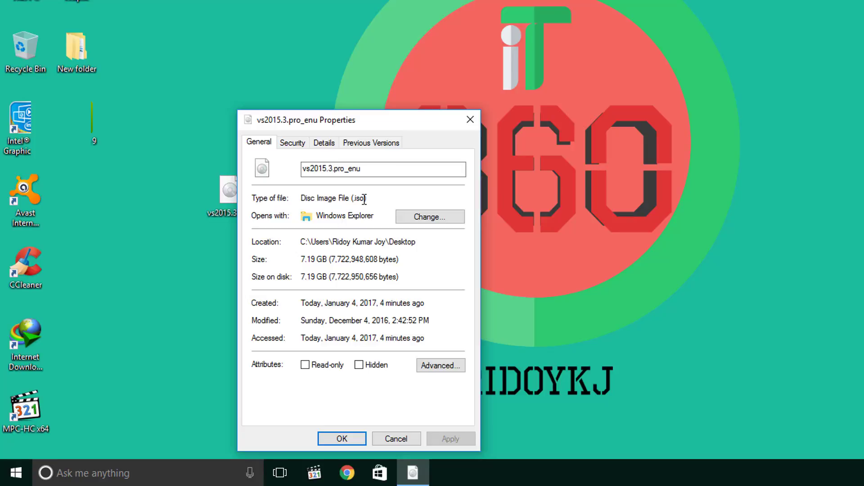
left_click(471, 120)
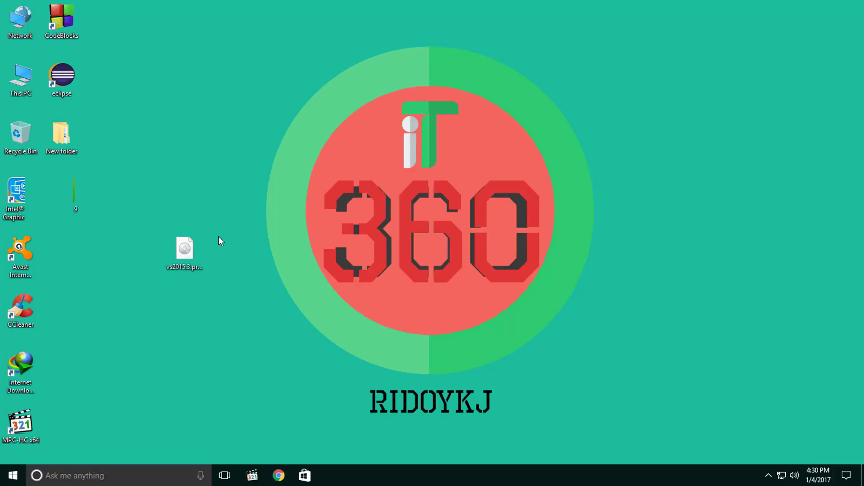
Extract the vs2015.3.pro_enu disc image with WinRAR into a vs2015.3.pro_enu folder on the desktop
right_click(189, 249)
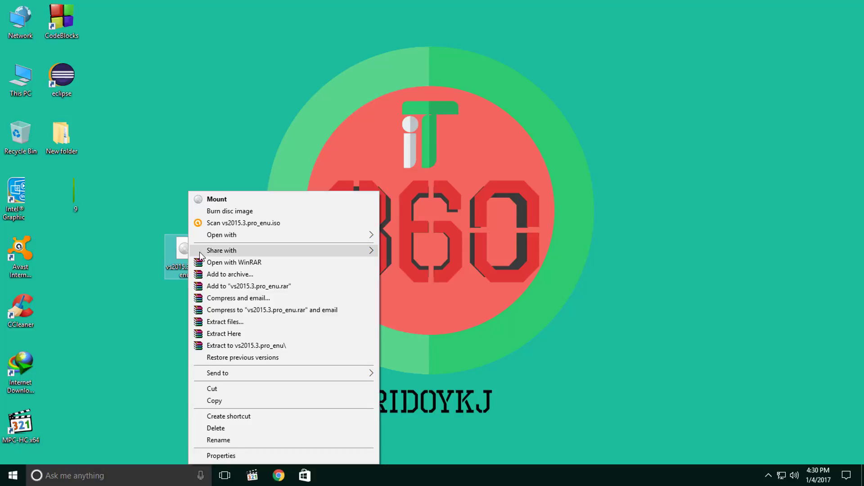
left_click(219, 322)
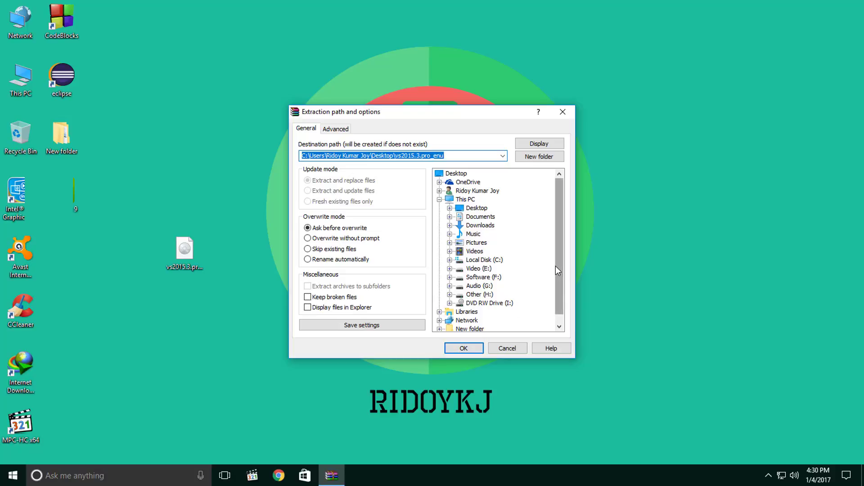
left_click_drag(558, 271, 557, 289)
left_click(463, 348)
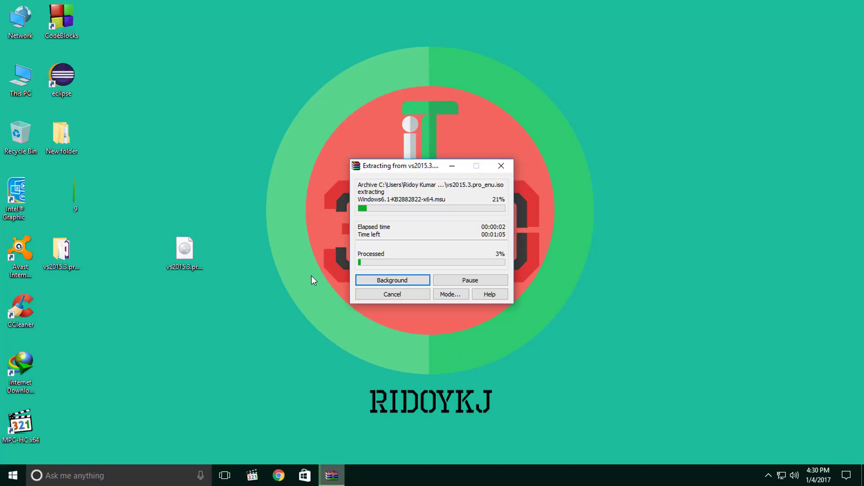
left_click(70, 259)
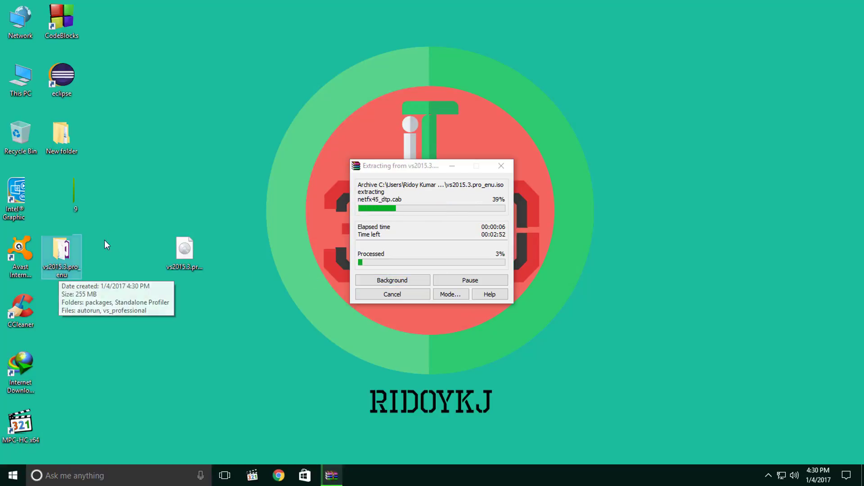
left_click(108, 228)
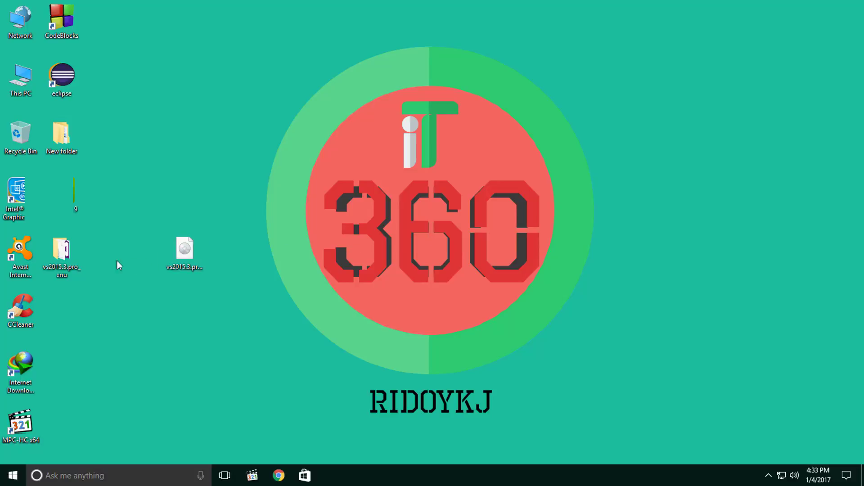
Open the extracted vs2015.3.pro_enu folder from the desktop and reposition its window
right_click(68, 246)
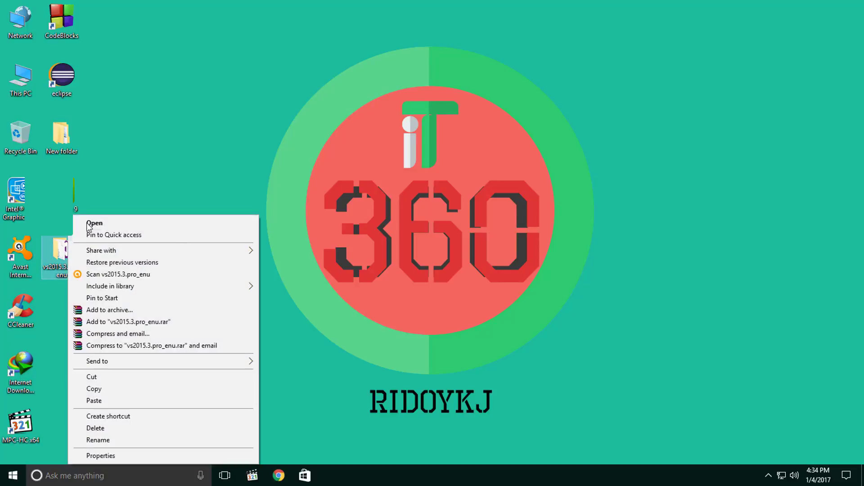
left_click(87, 225)
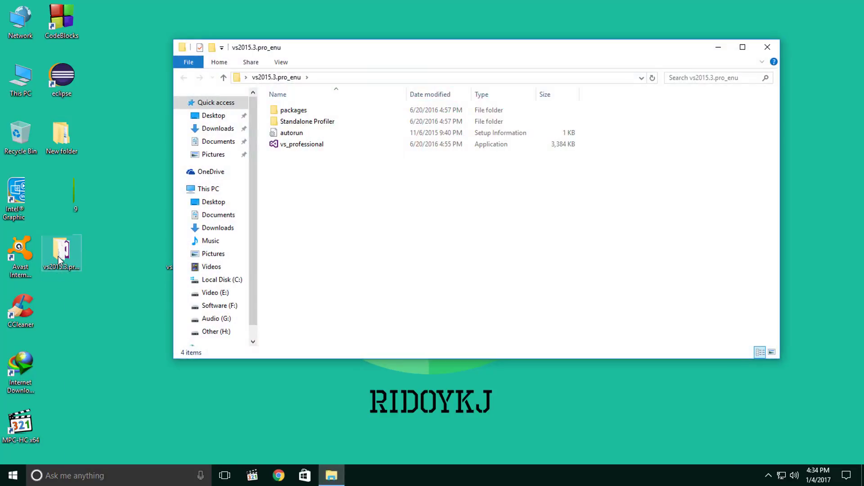
left_click_drag(407, 52, 383, 74)
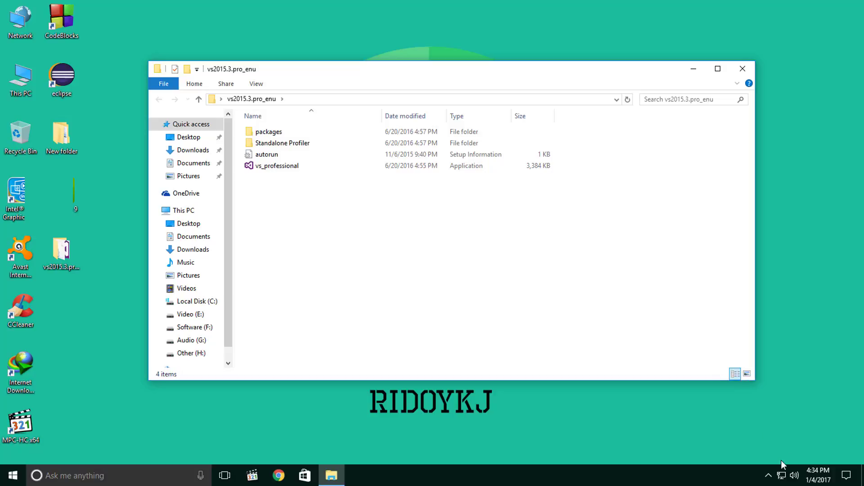
Disable the Ethernet adapter in Network Connections and close the network windows
right_click(781, 475)
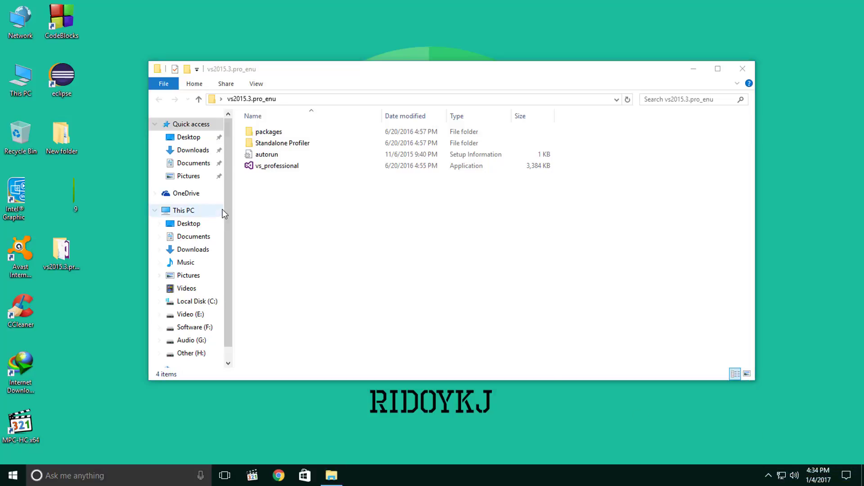
left_click(207, 164)
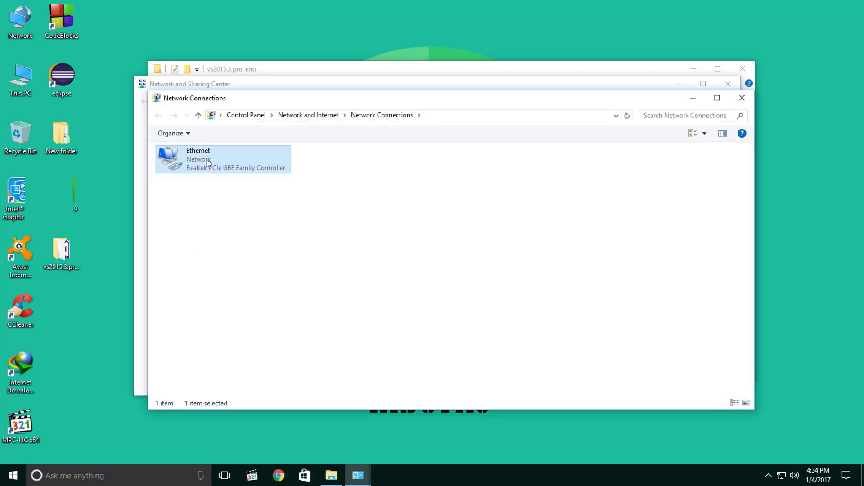
right_click(206, 159)
left_click(228, 167)
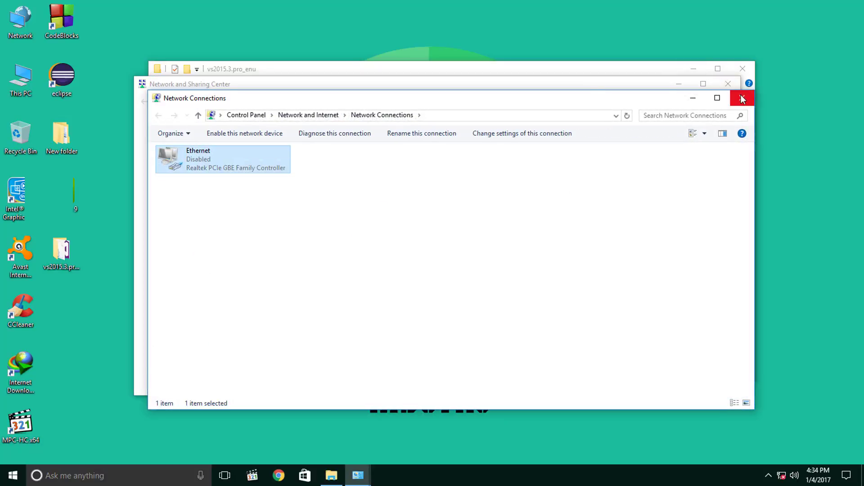
left_click(742, 98)
left_click(728, 84)
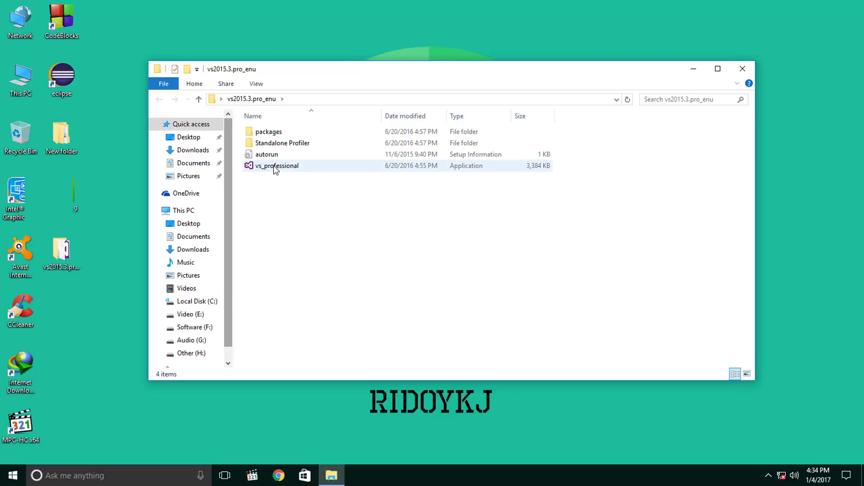
Run the vs_professional installer, continue without an Internet connection, and choose the Default installation type
left_click(276, 169)
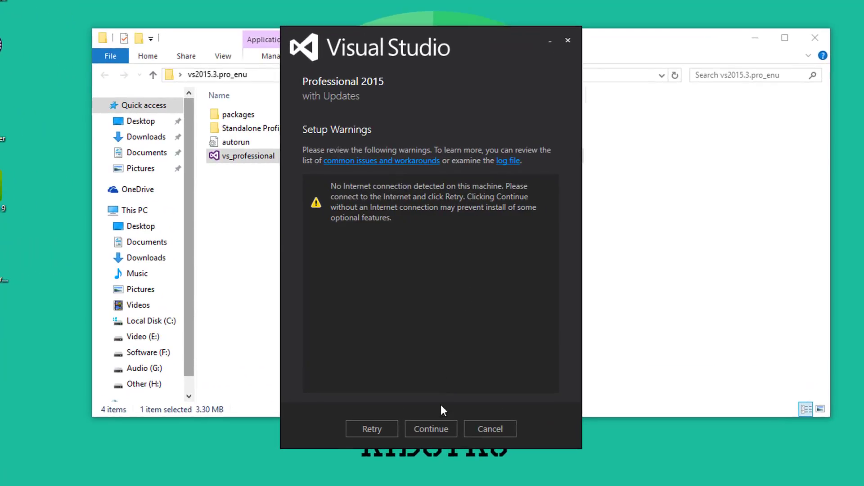
left_click(421, 429)
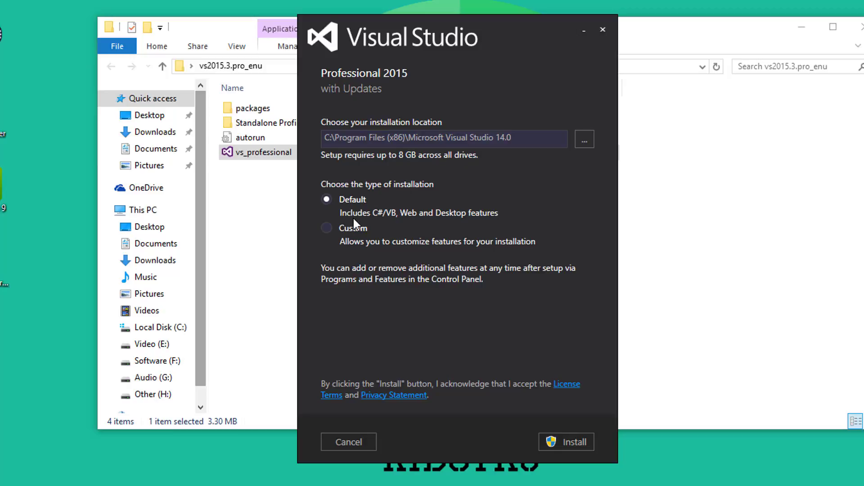
left_click(327, 227)
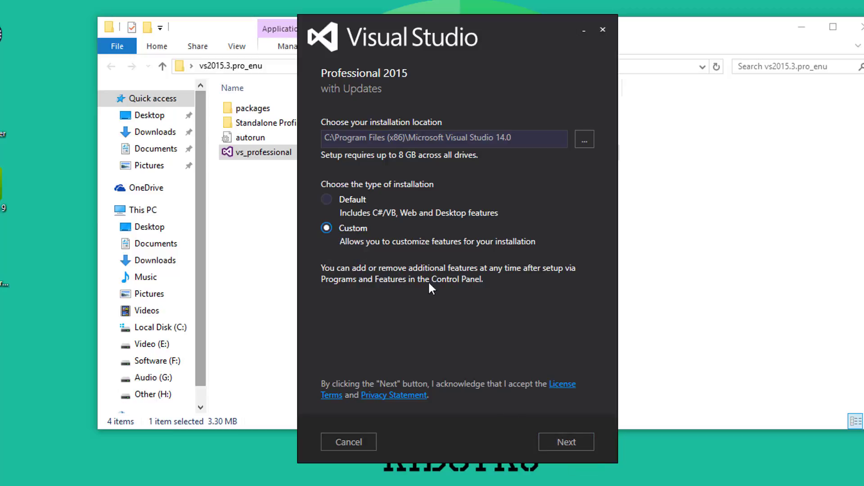
left_click(327, 198)
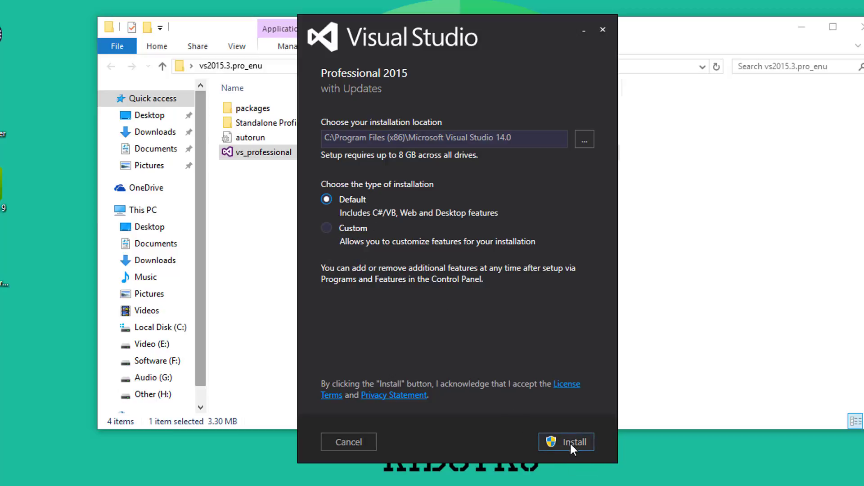
Examine the Custom installation's optional features under Programming Languages and Cross Platform Mobile Development, including Visual C++ Mobile Development, and return to the installation type page
left_click(327, 226)
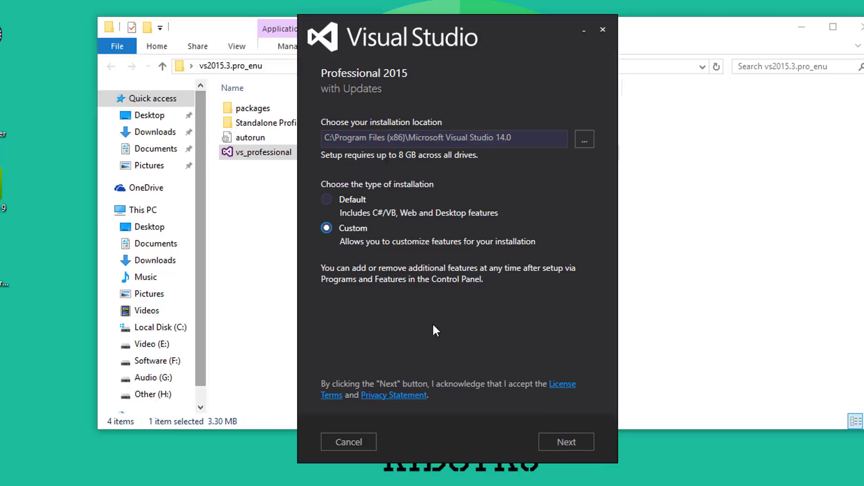
left_click(571, 442)
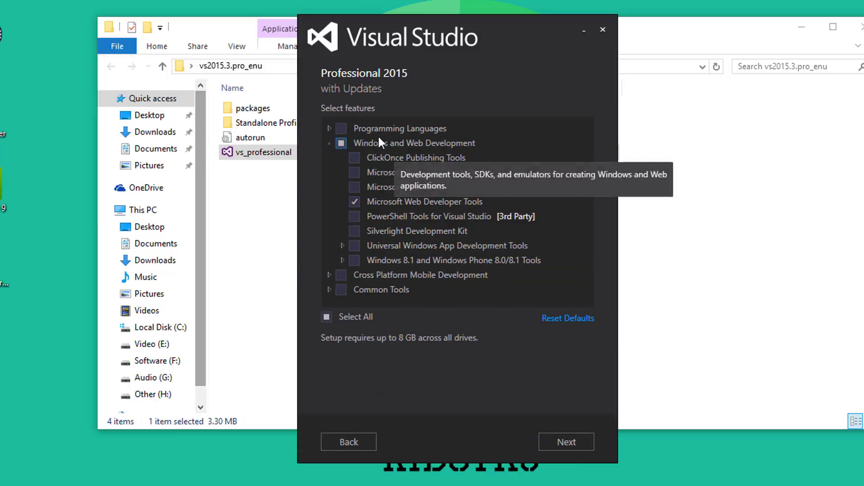
left_click(329, 129)
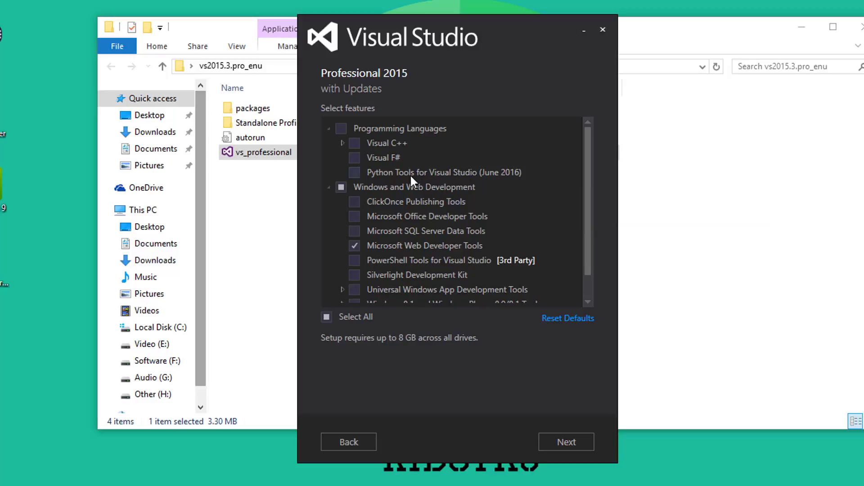
left_click(329, 129)
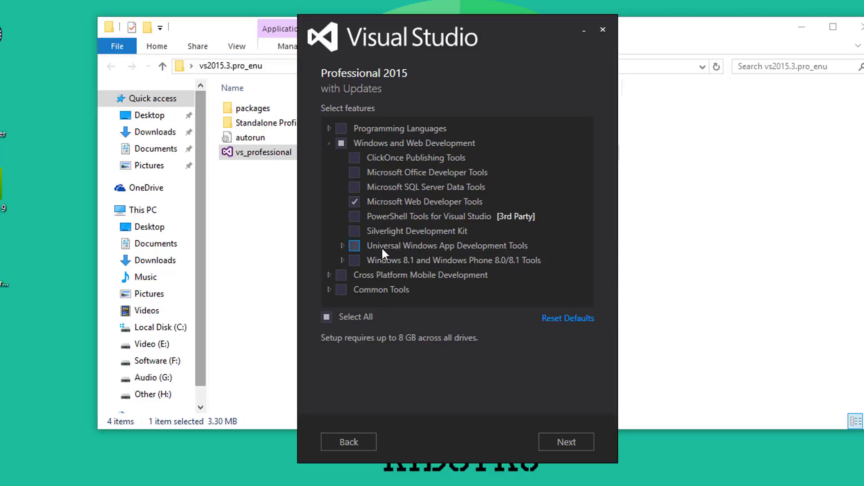
left_click(329, 275)
scroll(396, 263, "down", 3)
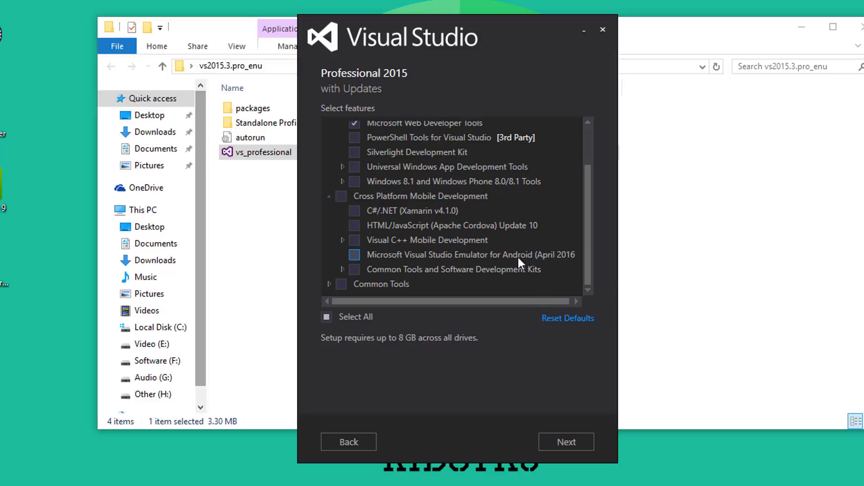
left_click(343, 240)
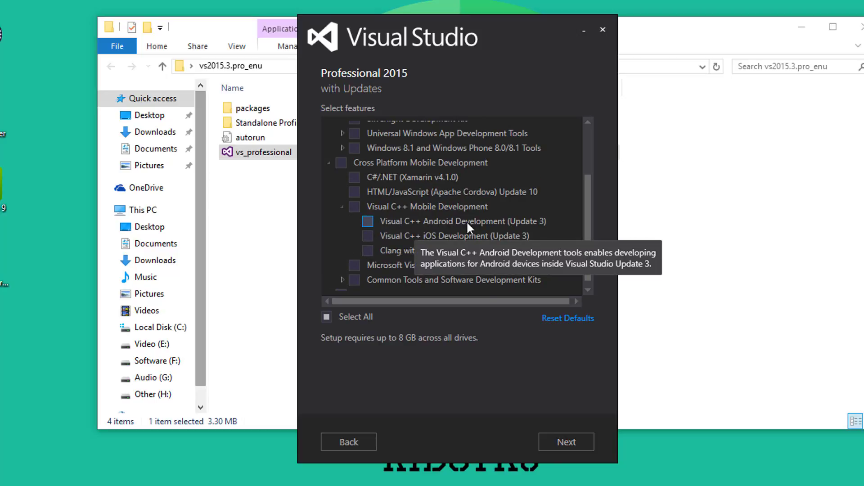
left_click(344, 208)
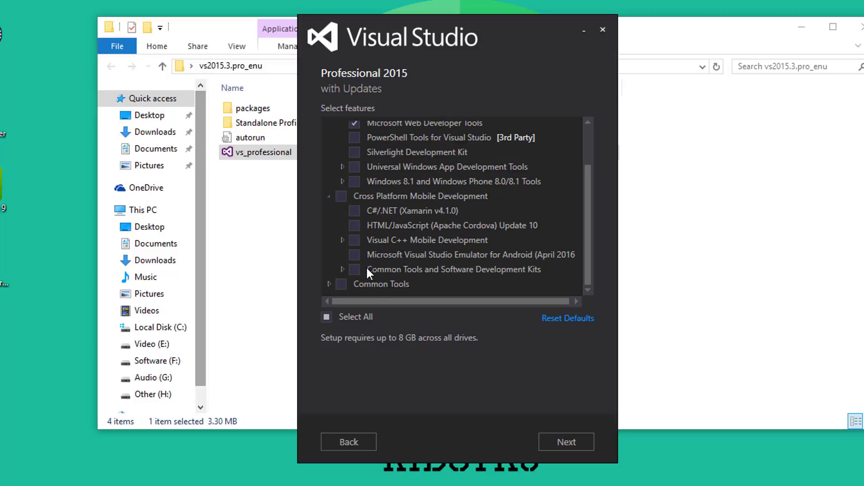
left_click(356, 439)
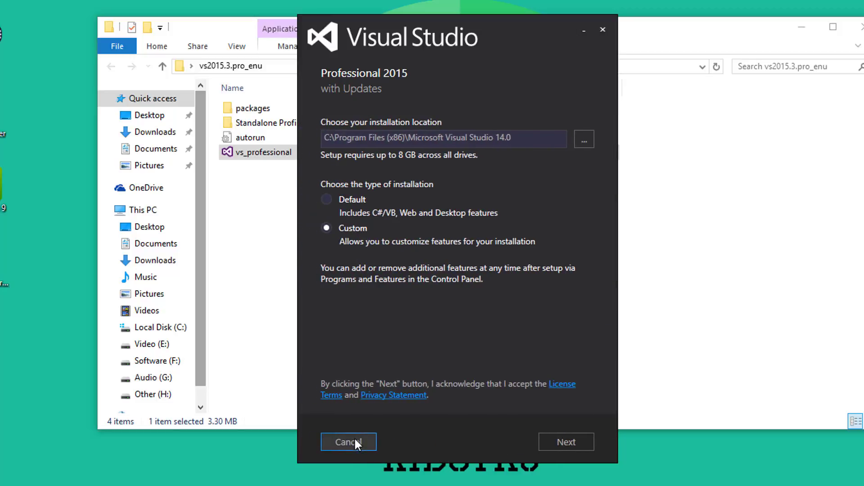
Choose the Default installation type, start the Visual Studio installation, and close the vs2015.3.pro_enu folder window
left_click(327, 200)
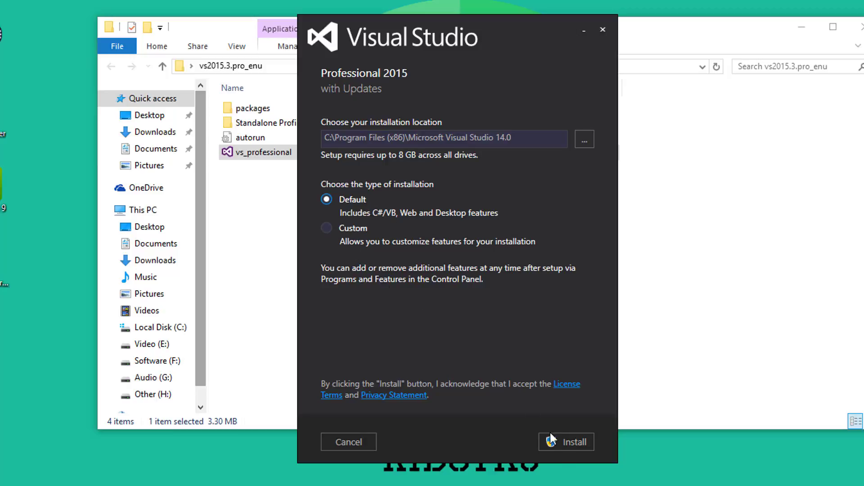
left_click(559, 441)
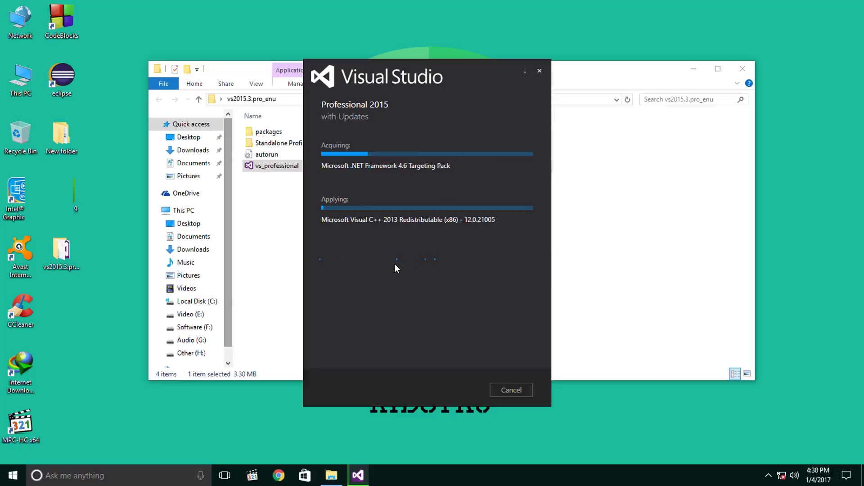
left_click(278, 232)
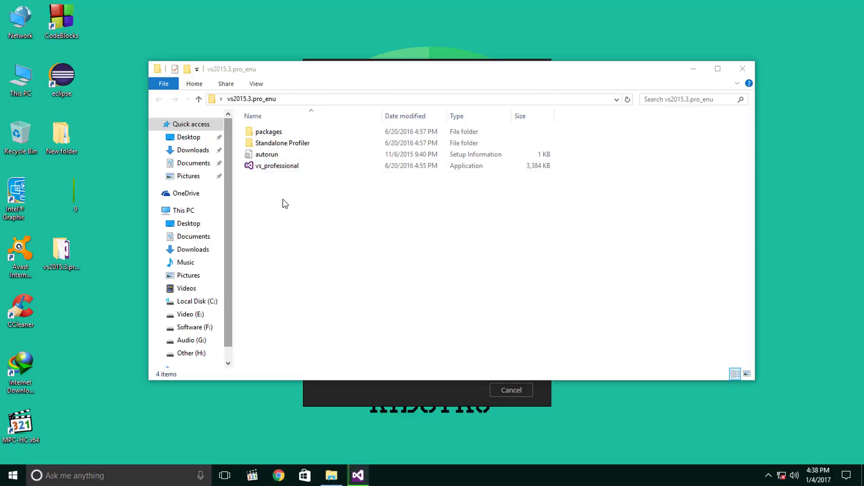
left_click(743, 69)
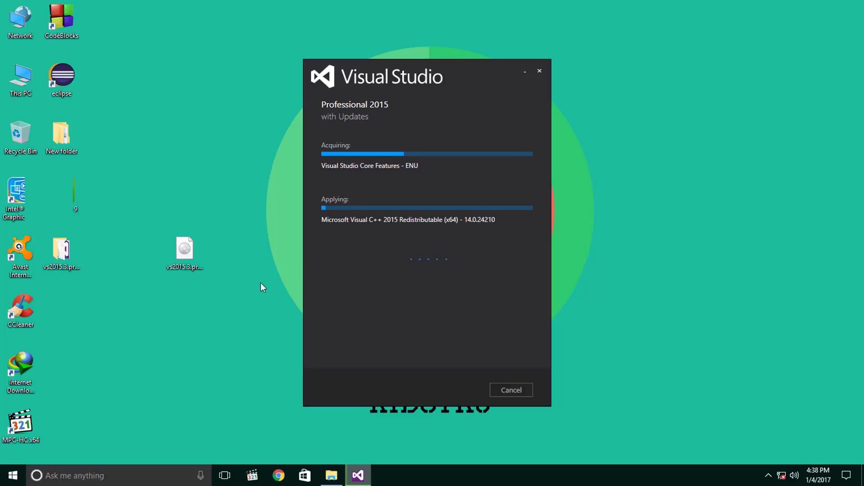
Move the vs2015.3.pro_enu disc image on the desktop closer to the extracted folder and deselect it
left_click_drag(199, 259, 158, 260)
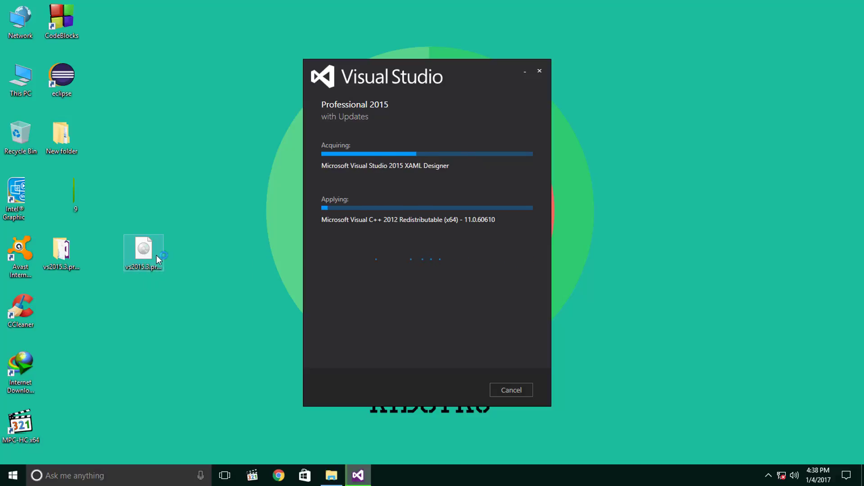
left_click(180, 320)
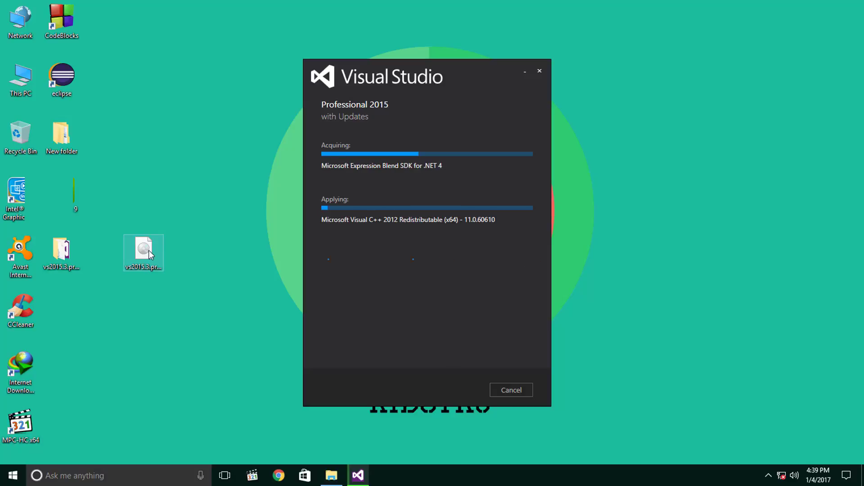
left_click(191, 210)
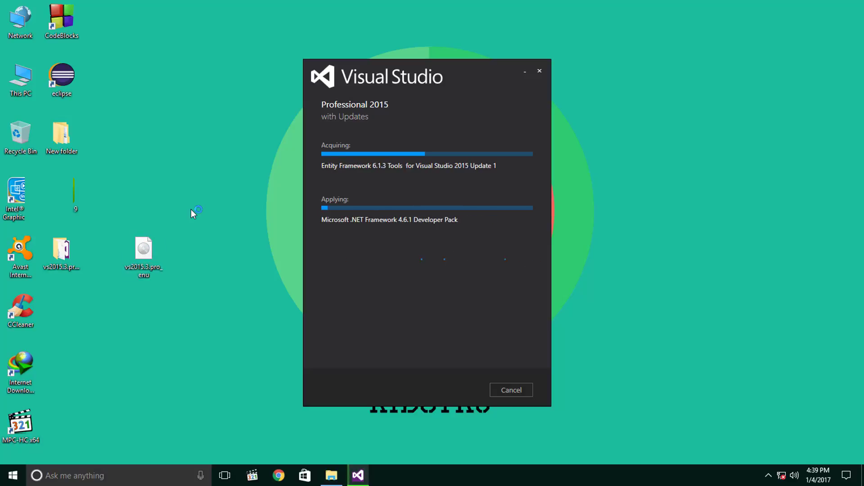
Check the size of the extracted vs2015.3.pro_enu folder in its properties and close them
left_click(145, 250)
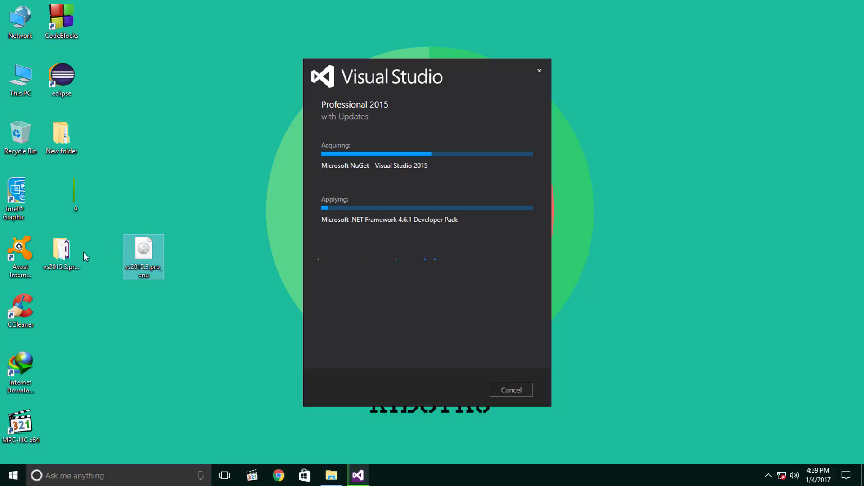
left_click(65, 256)
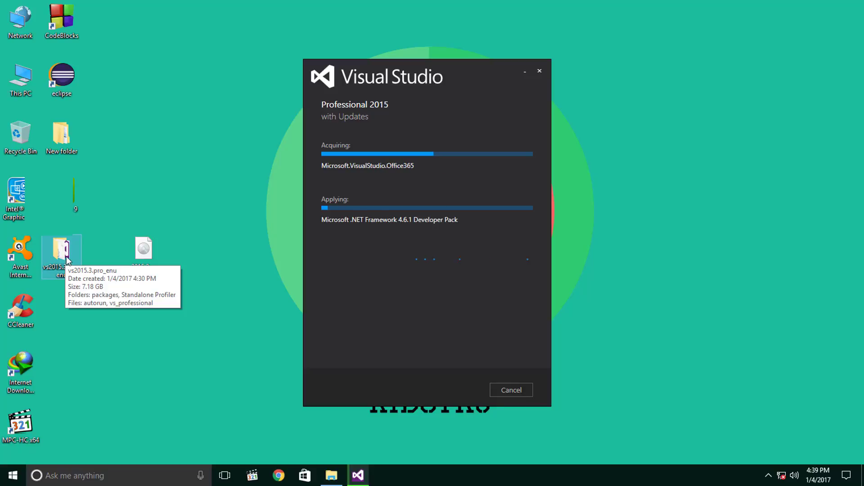
right_click(67, 260)
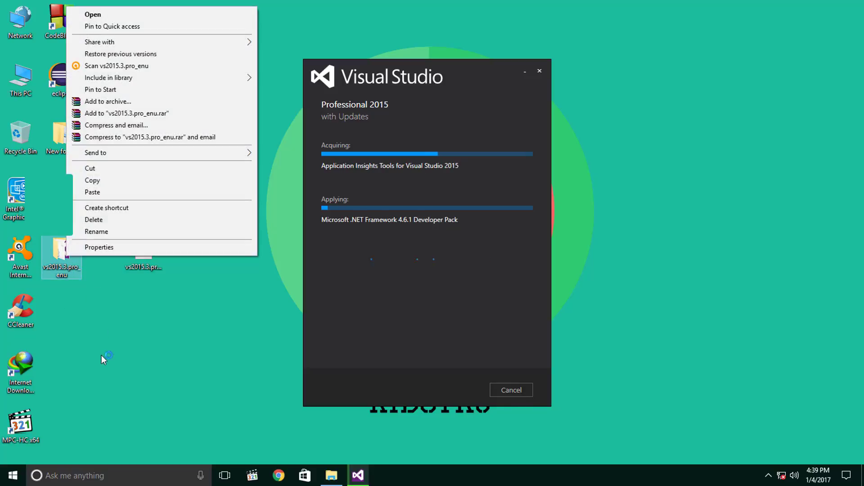
left_click(98, 245)
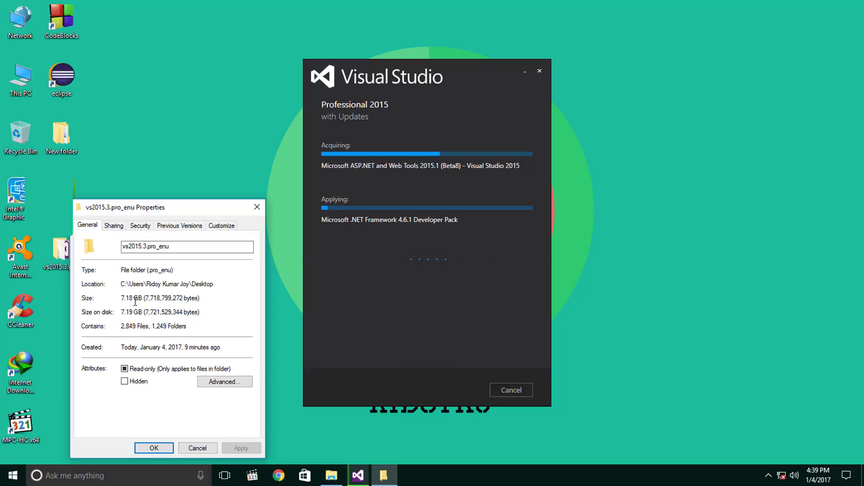
left_click(255, 208)
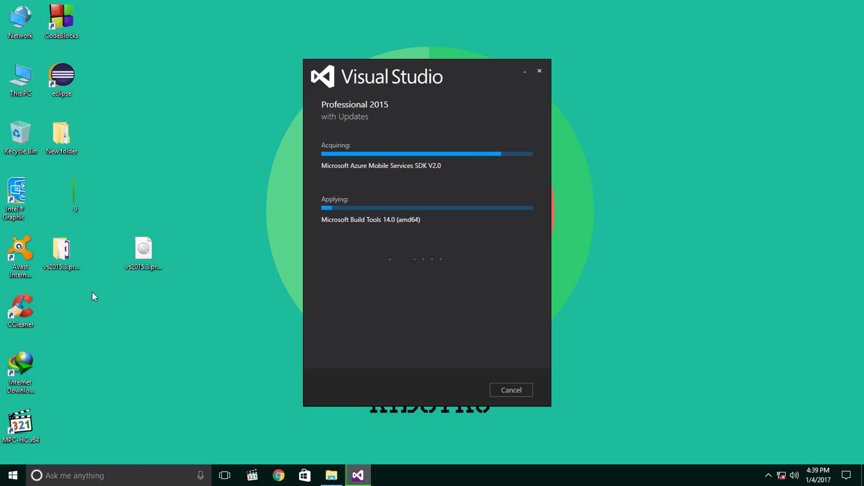
Open the extracted vs2015.3.pro_enu folder from the desktop to view its contents, and minimize its window
left_click(66, 255)
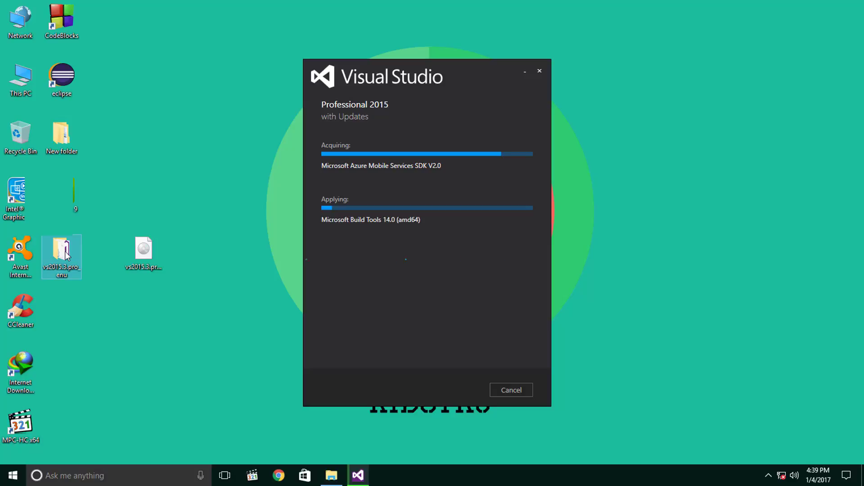
left_click(137, 257)
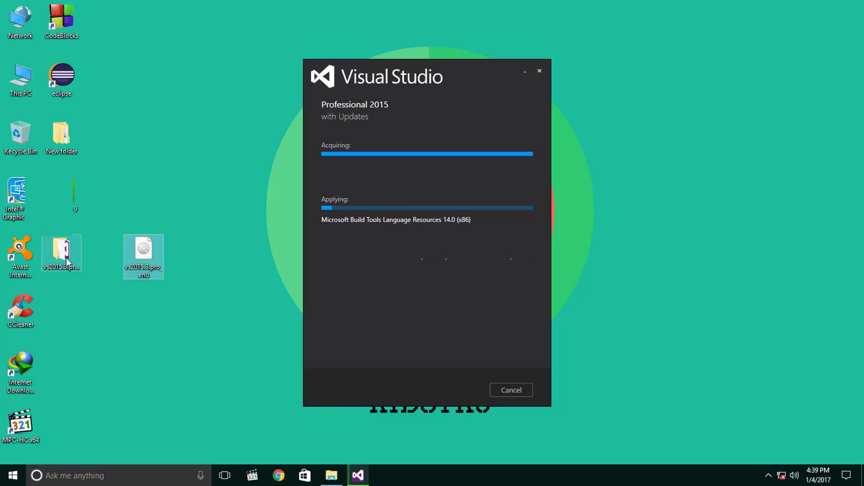
mouse_move(64, 261)
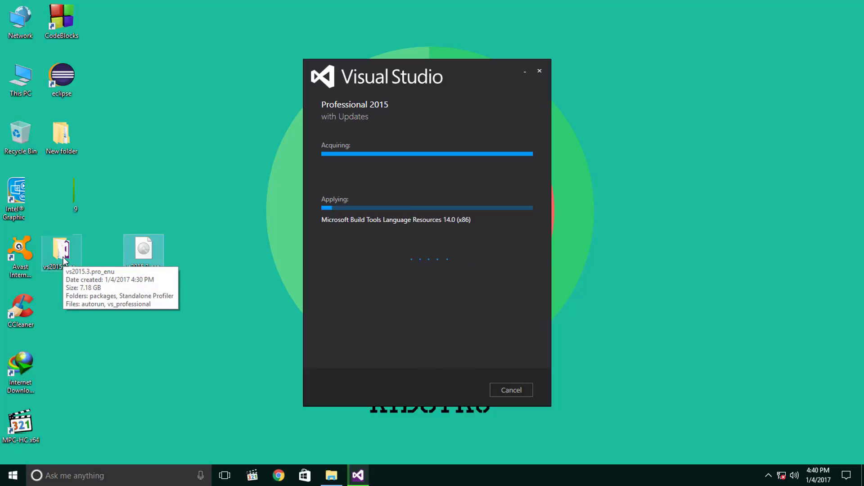
double_click(64, 261)
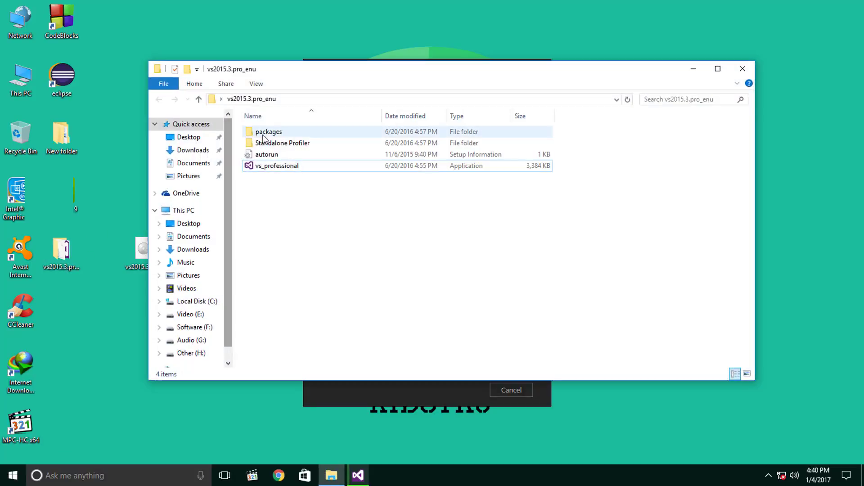
left_click(695, 70)
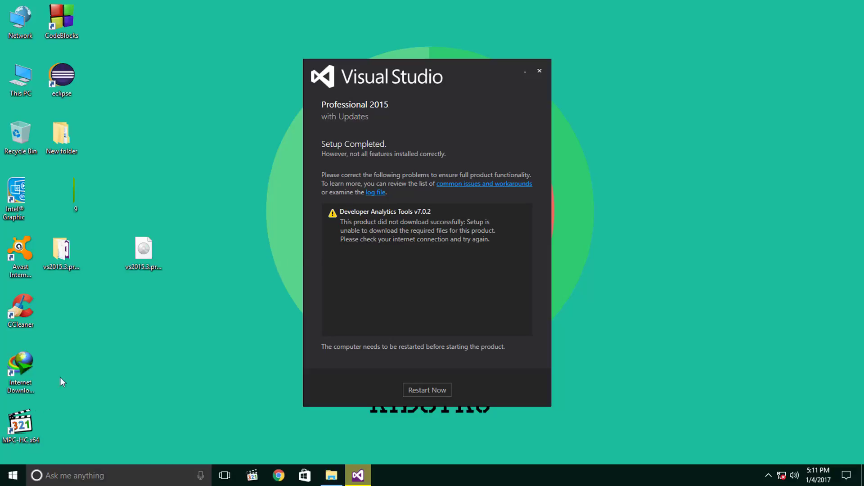
Look through the installed programs for the Blend, Microsoft Expression, Microsoft Silverlight and Visual Studio 2015 entries, and close the program list
left_click(13, 475)
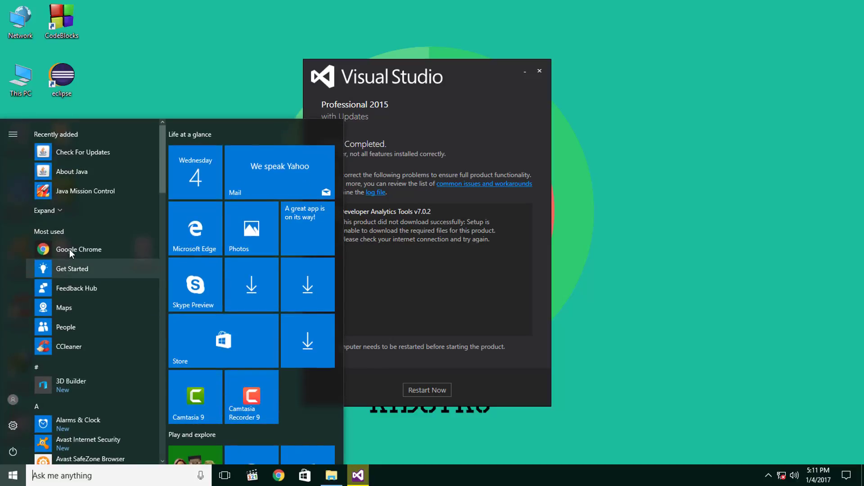
scroll(69, 260, "down", 5)
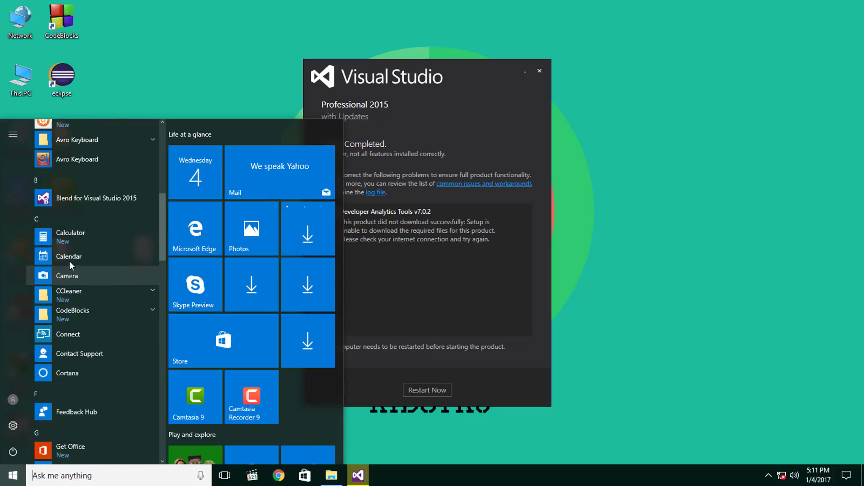
scroll(68, 257, "up", 1)
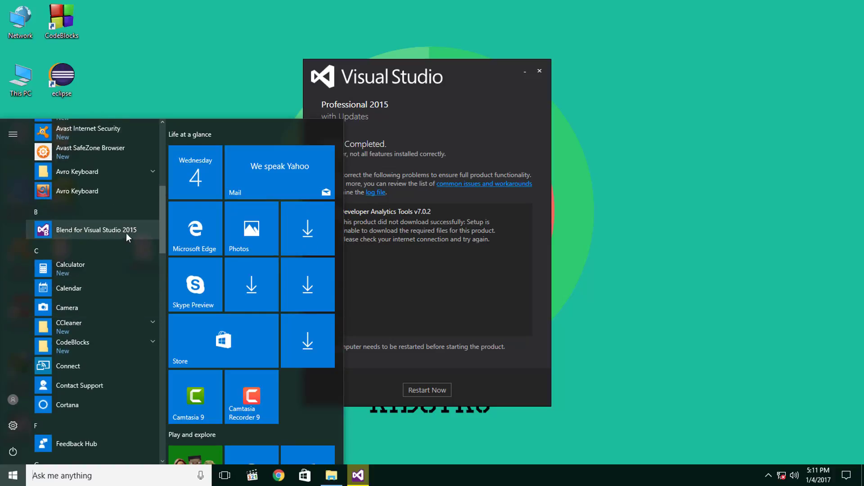
scroll(69, 282, "down", 10)
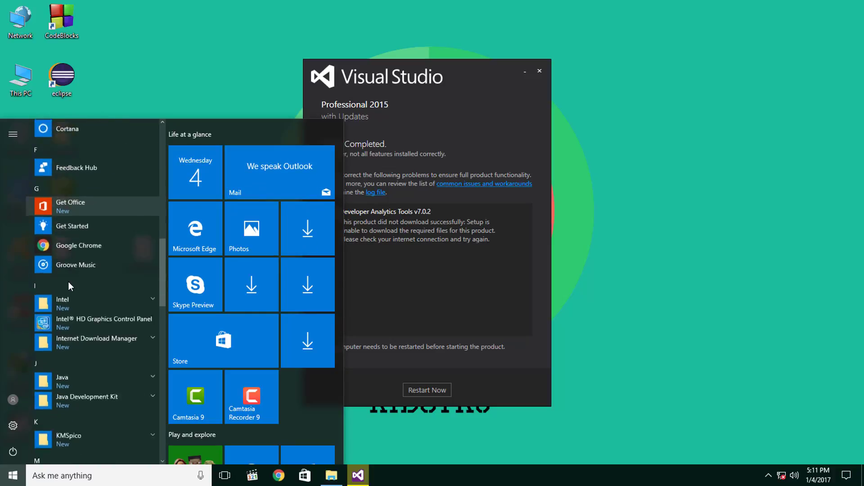
scroll(68, 282, "down", 8)
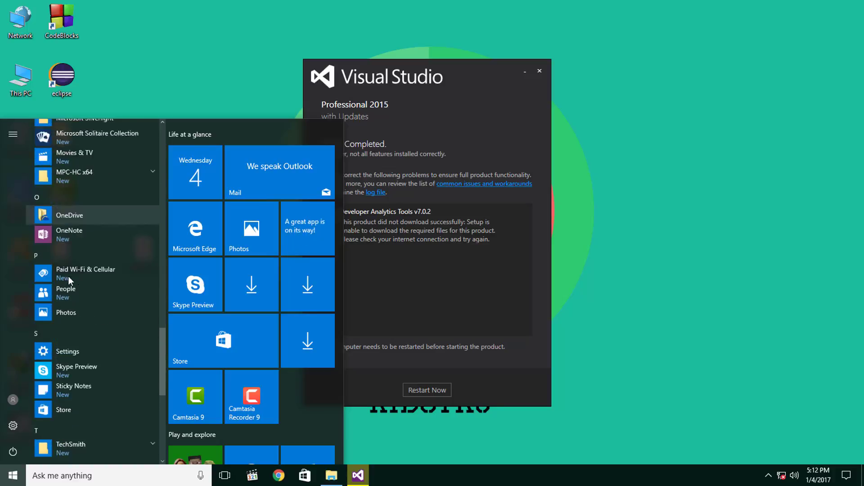
scroll(68, 279, "down", 3)
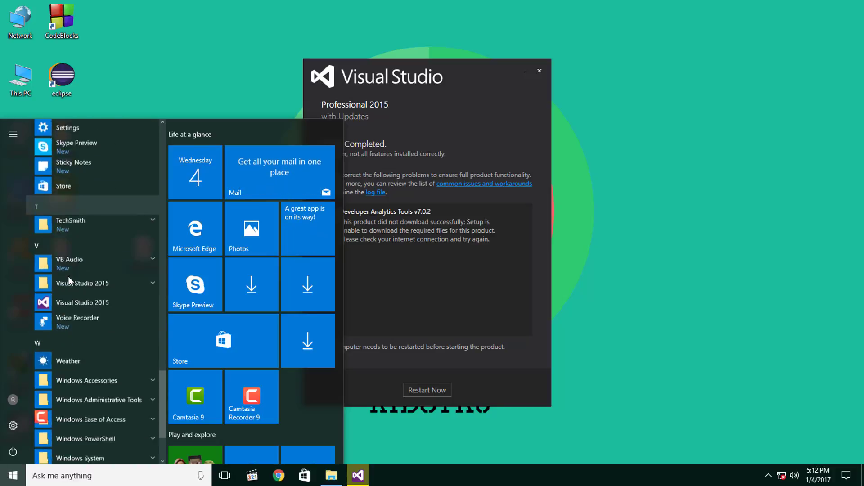
scroll(68, 279, "up", 5)
scroll(69, 276, "up", 3)
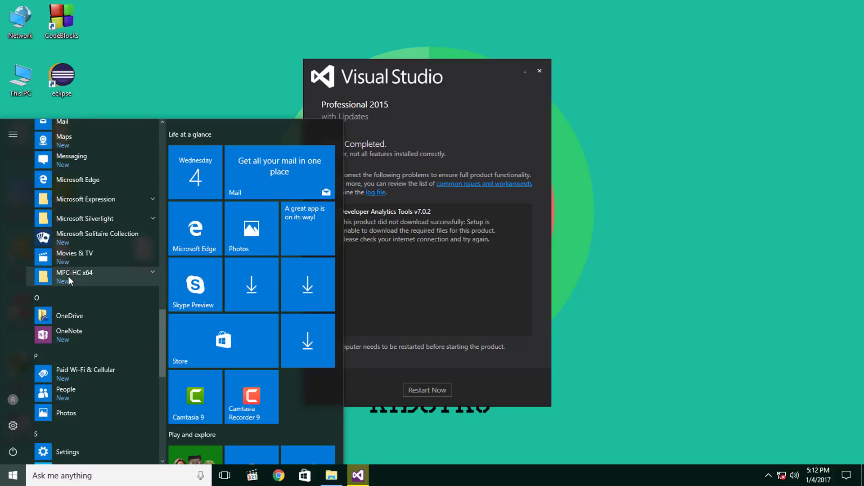
left_click(96, 201)
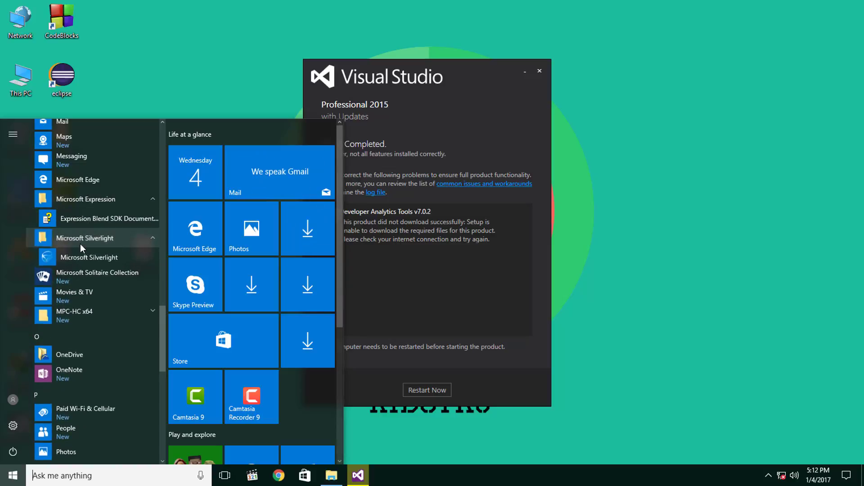
scroll(74, 301, "down", 5)
scroll(74, 299, "down", 3)
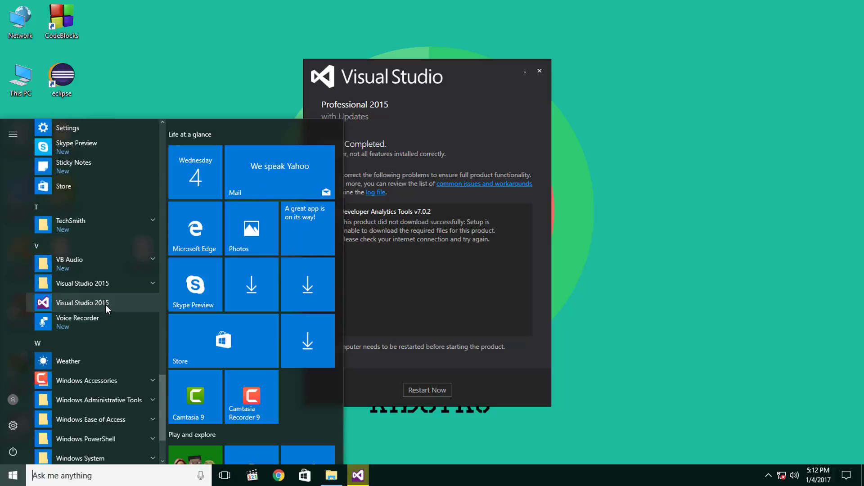
left_click(104, 283)
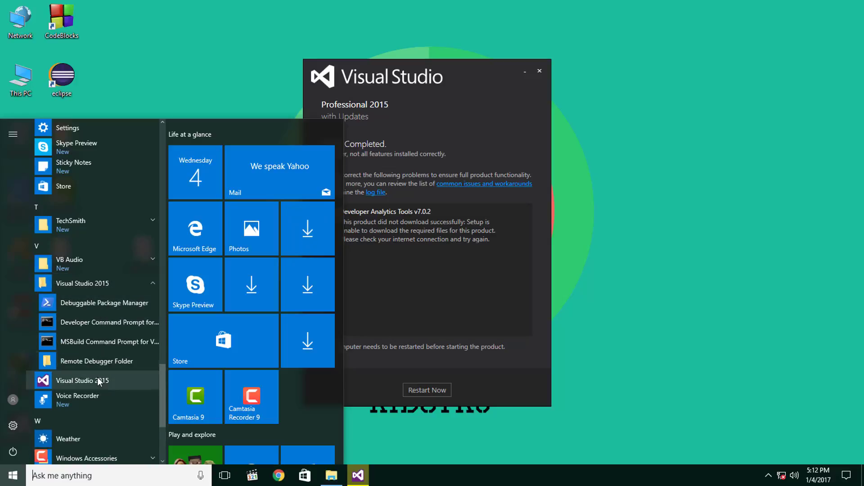
left_click(188, 75)
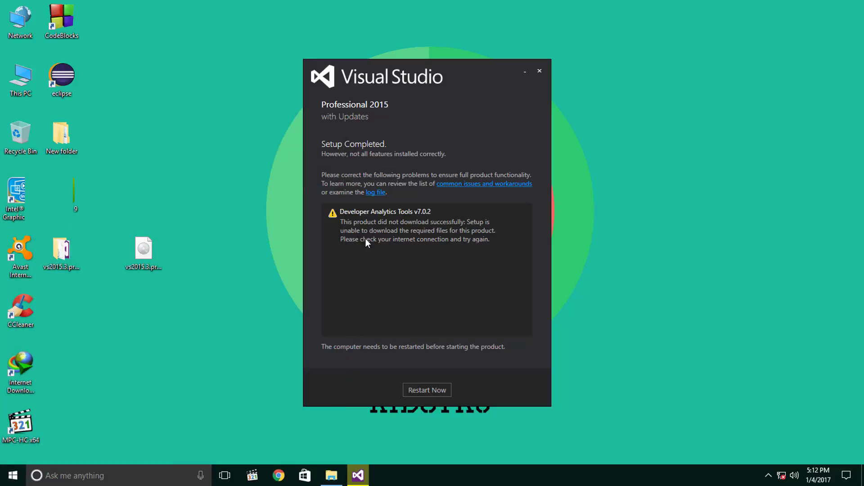